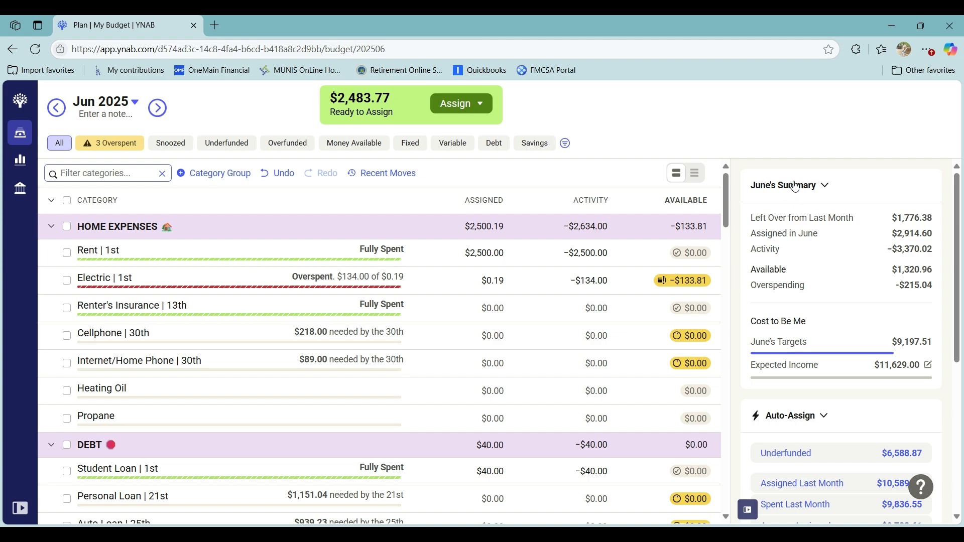
Filter the June plan to fixed categories and auto-assign the underfunded $133.81 to the Electric category
mouse_move(852, 233)
left_click(412, 148)
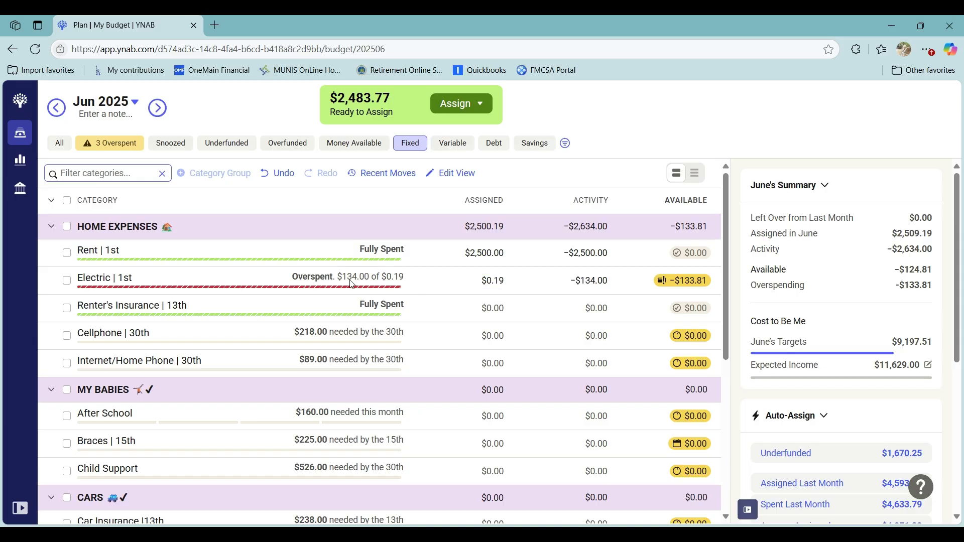
left_click(232, 296)
scroll(848, 388, "down", 3)
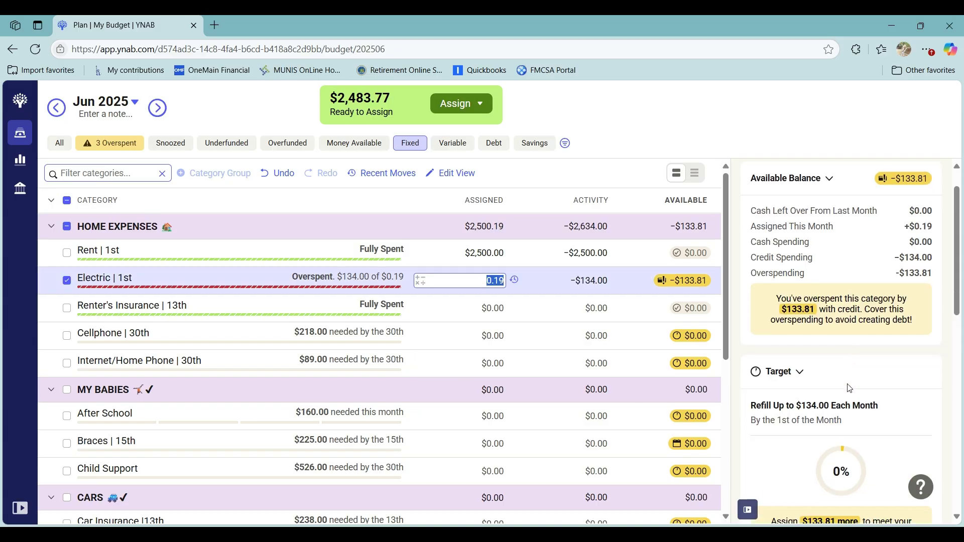
scroll(849, 388, "down", 5)
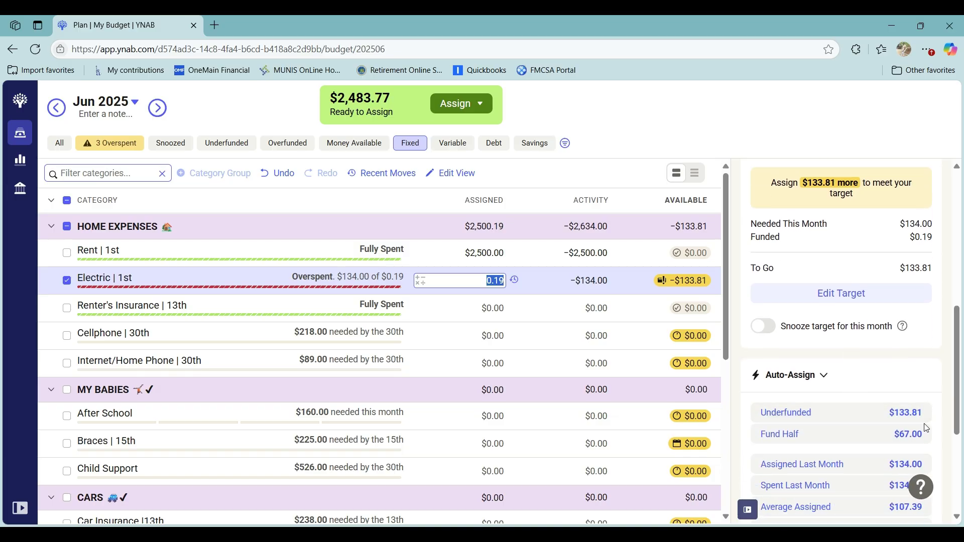
left_click(835, 412)
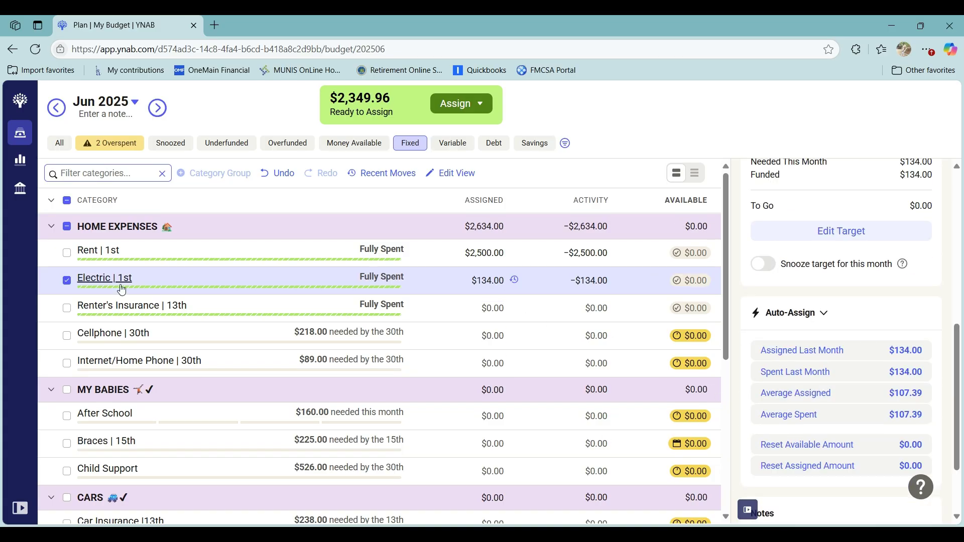
left_click(67, 280)
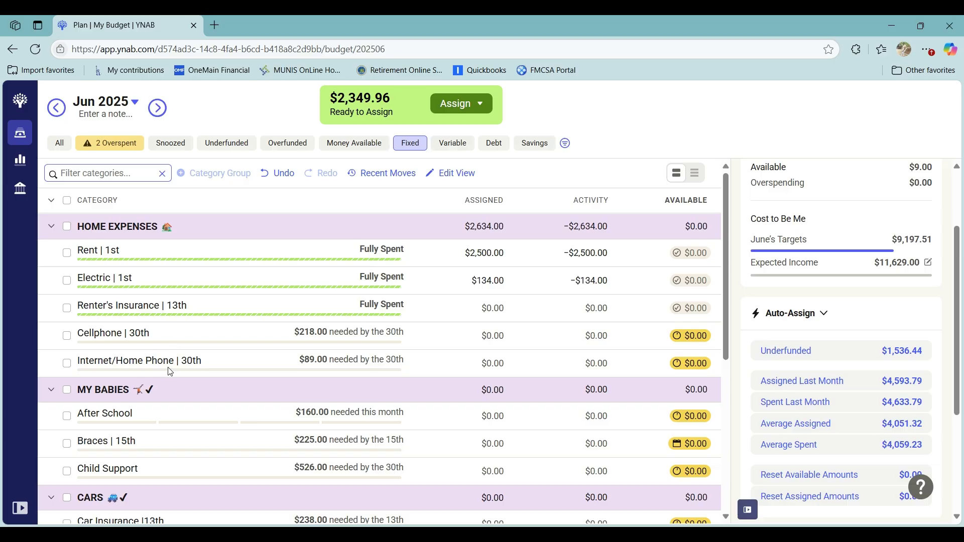
Assign $80 to the After School category in the My Babies group
scroll(170, 372, "down", 3)
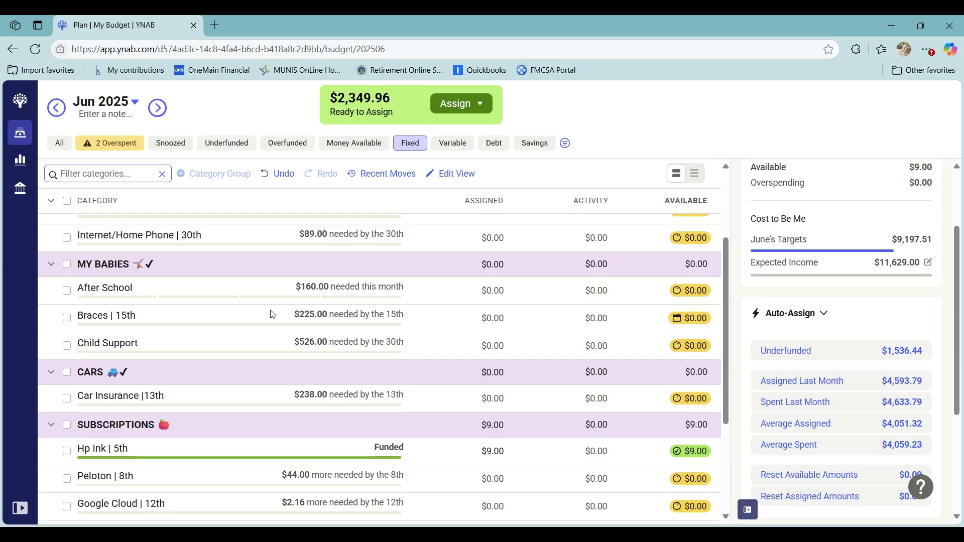
left_click(484, 296)
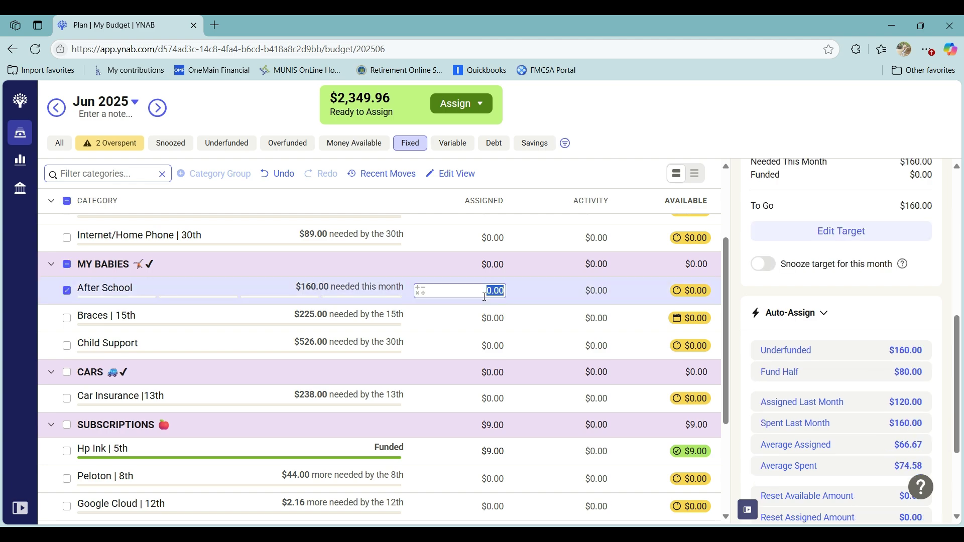
type("80")
key("Return")
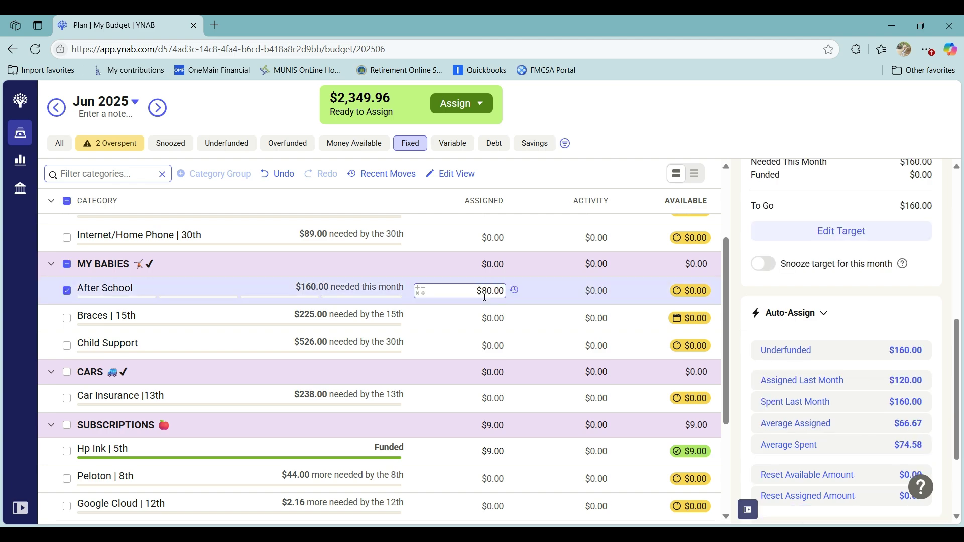
left_click(68, 293)
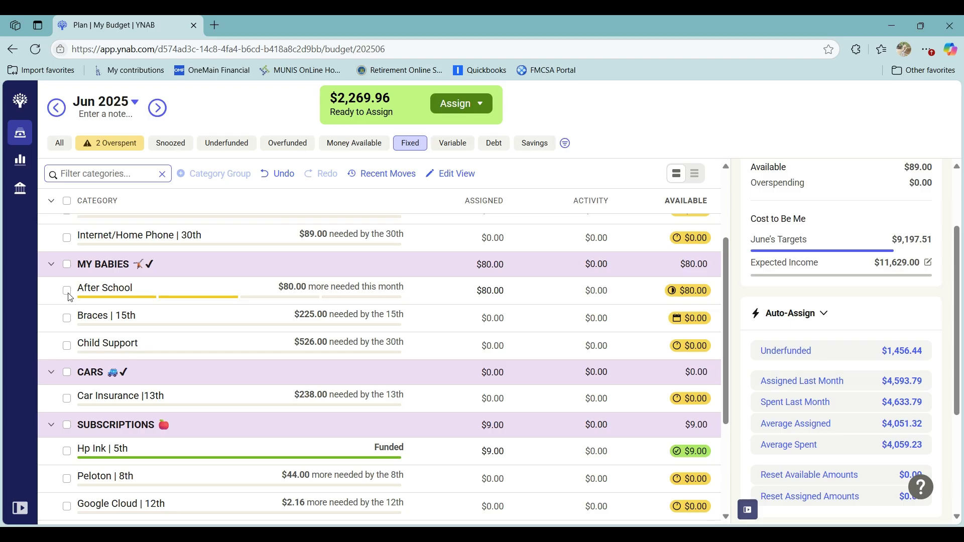
Assign $225 to the Braces category due on the 15th
left_click(480, 320)
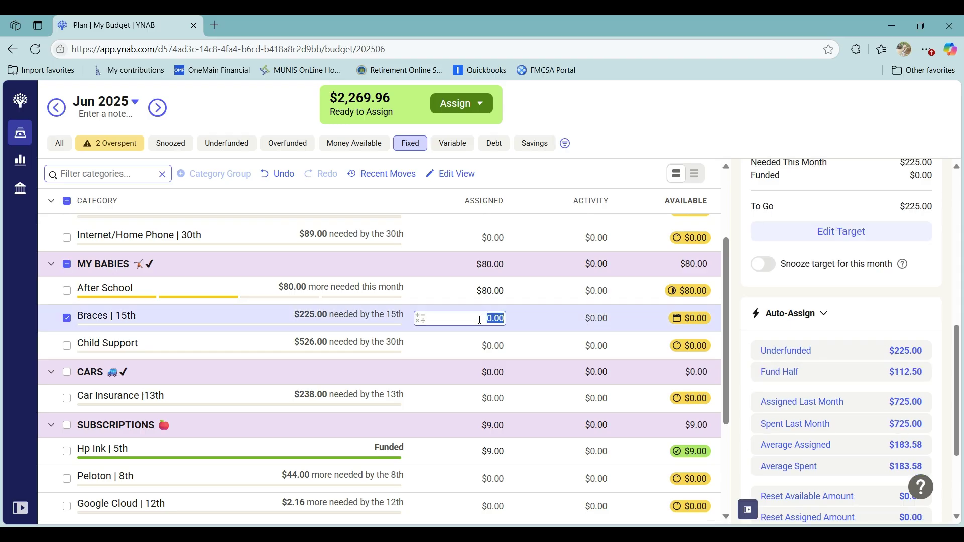
type("225")
key("Return")
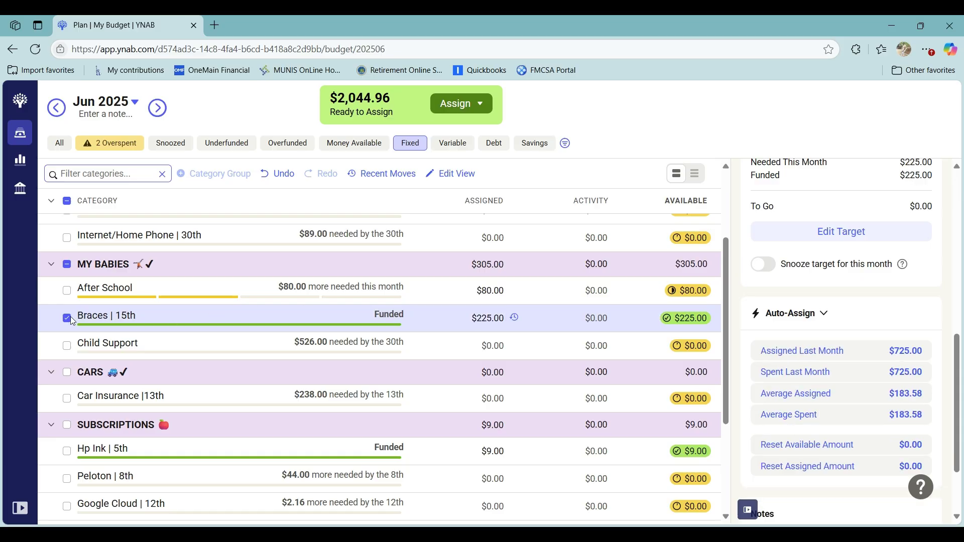
Assign $263 to the Child Support category in the My Babies group
left_click(215, 338)
left_click(482, 345)
type("263")
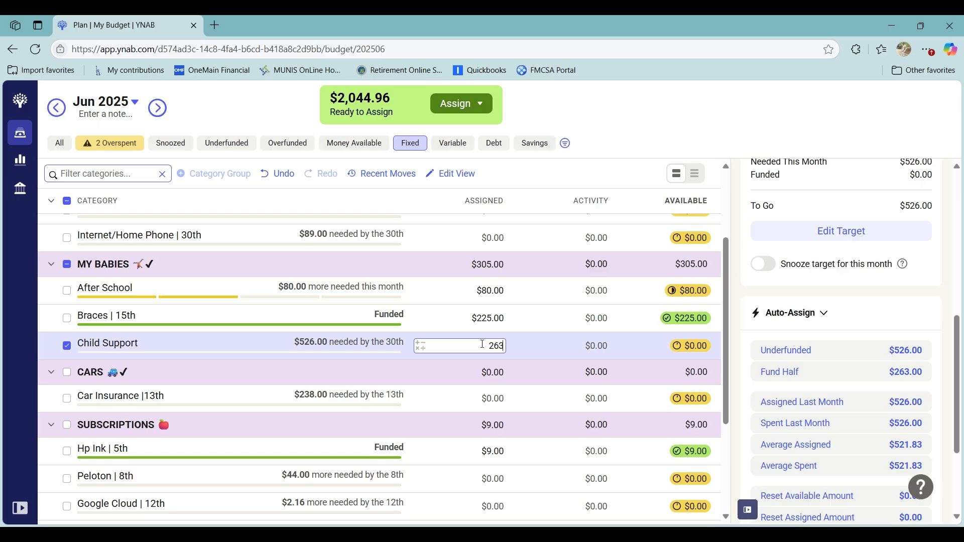
key("Return")
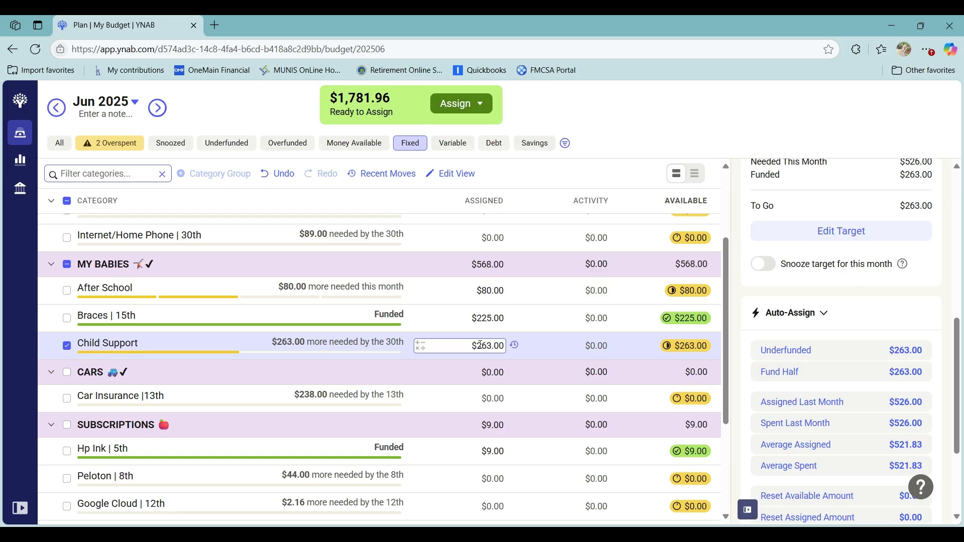
left_click(67, 348)
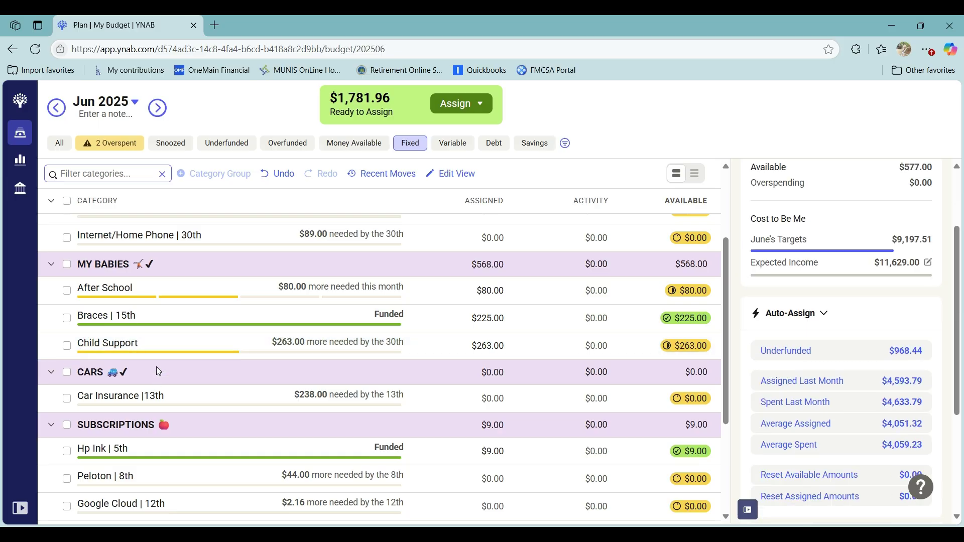
Assign $238 to the Car Insurance category in the Cars group
left_click(476, 400)
type("238")
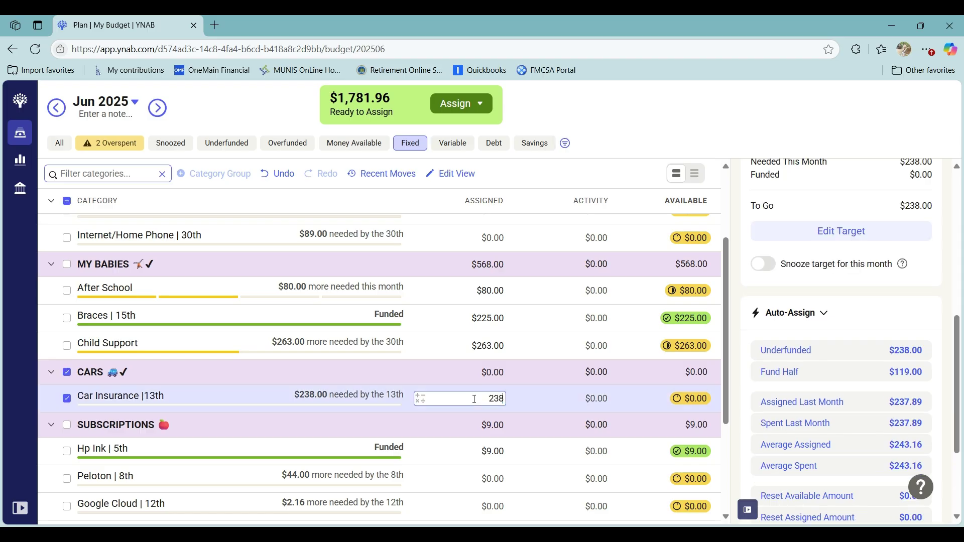
key("Return")
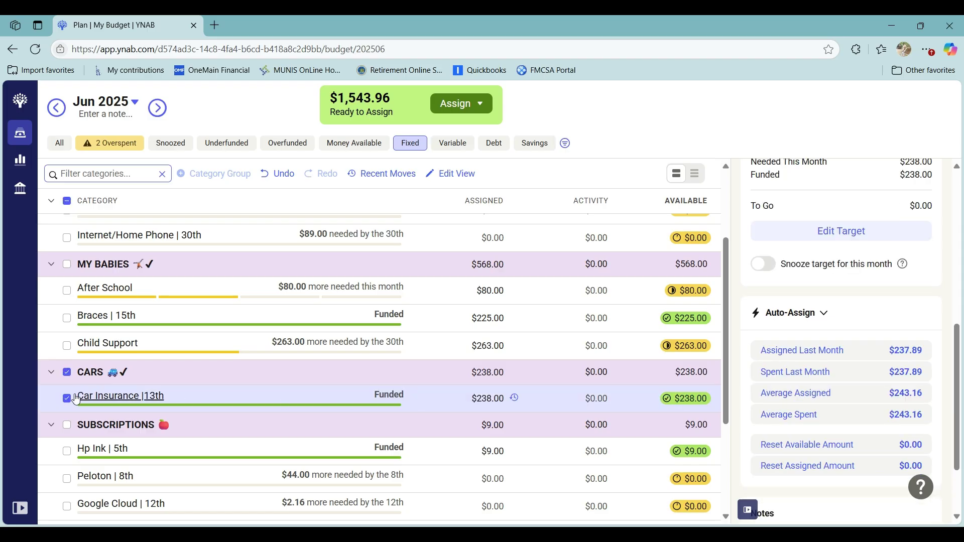
left_click(69, 397)
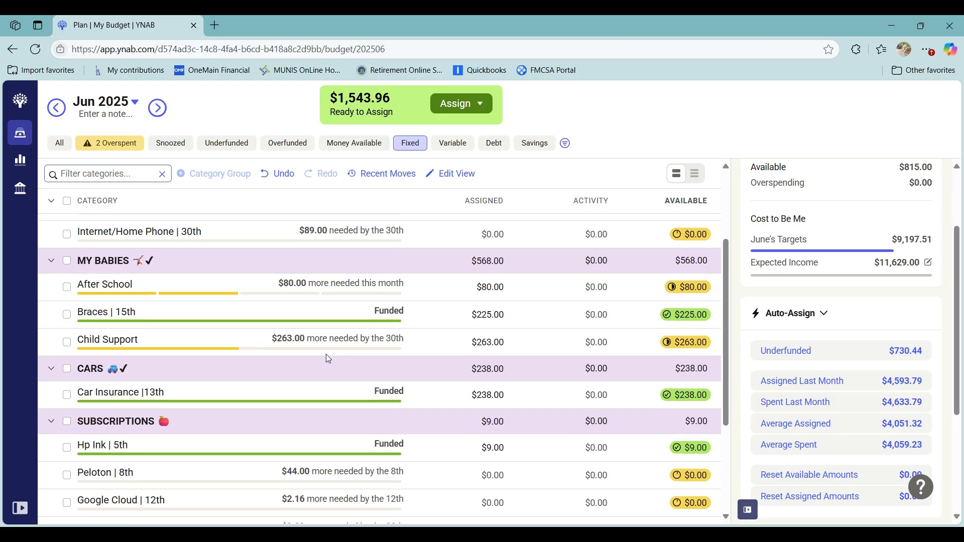
Snooze this month's target for the Peloton category in the Subscriptions group
scroll(326, 354, "down", 3)
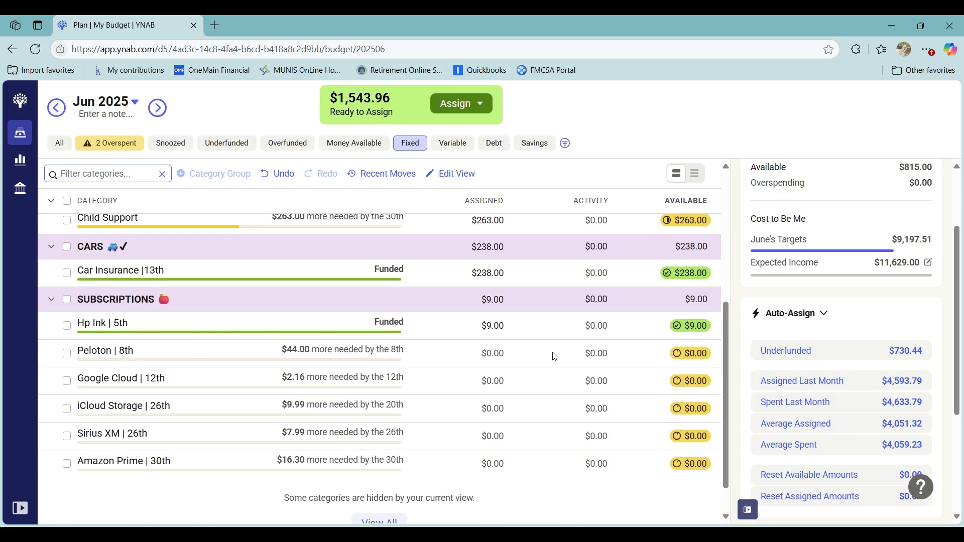
left_click(471, 324)
left_click(460, 351)
left_click(67, 355)
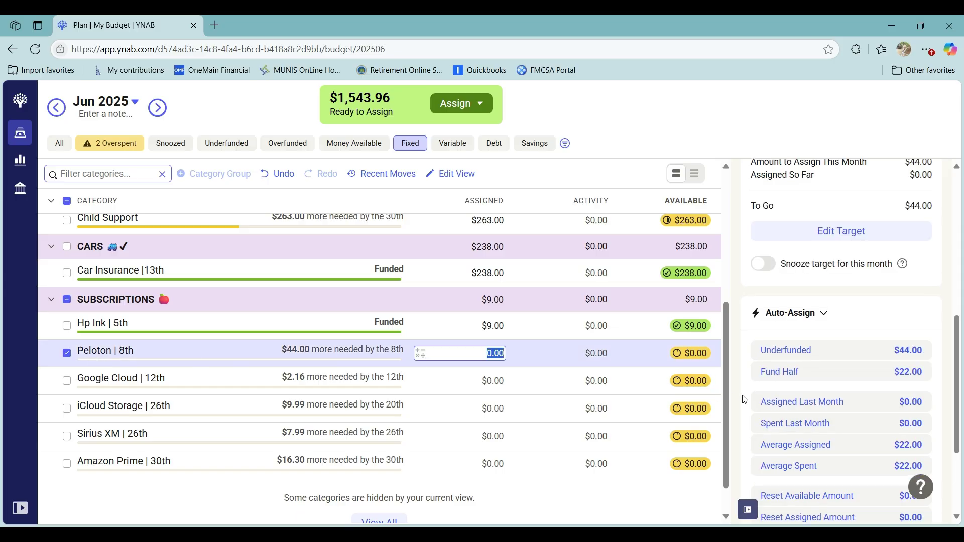
left_click(768, 271)
left_click(67, 354)
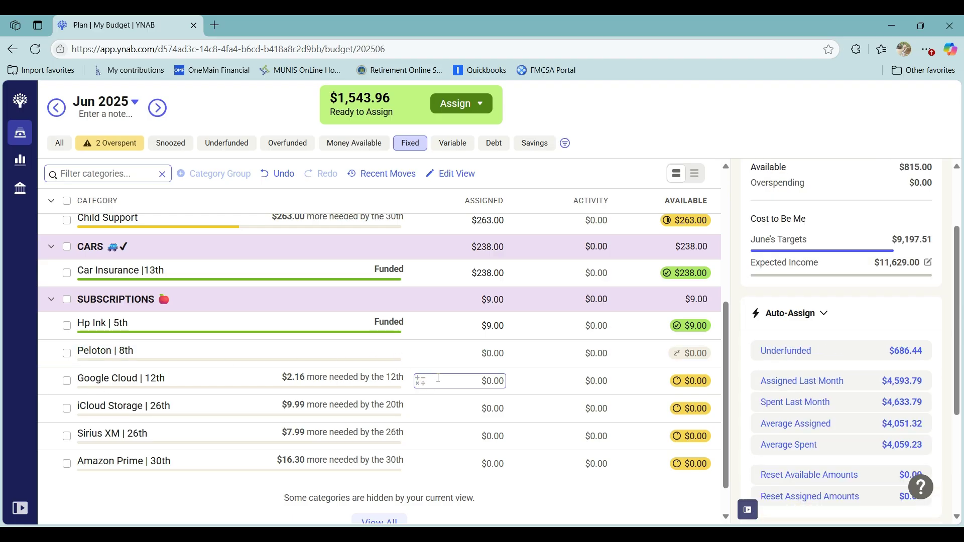
Auto-assign the underfunded $2.16 to the Google Cloud subscription category
left_click(469, 379)
type("3")
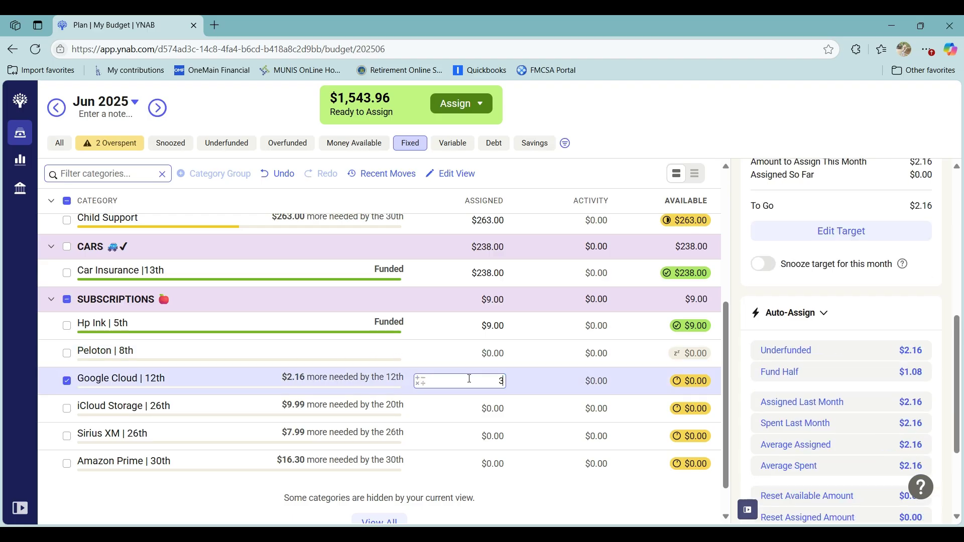
type("\\")
key("BackSpace")
key("BackSpace")
left_click(876, 351)
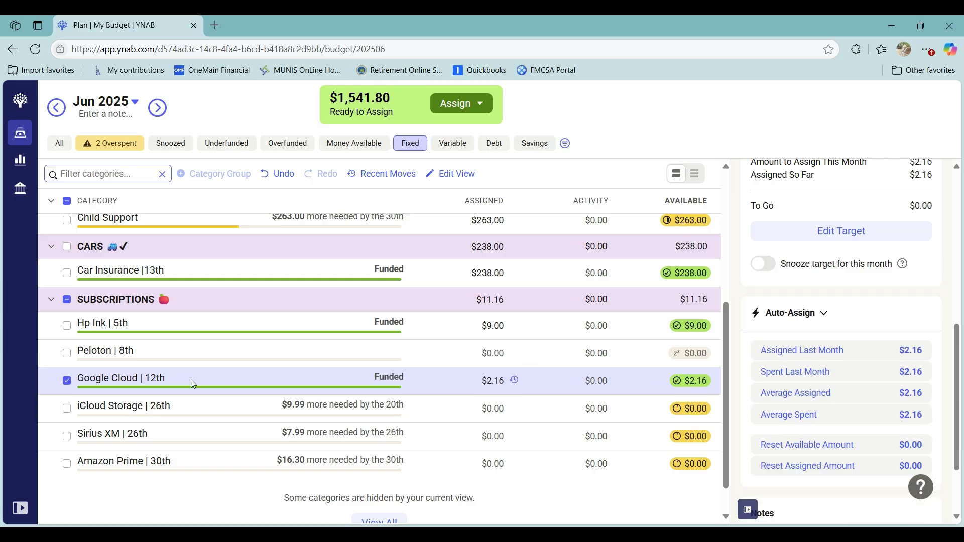
left_click(68, 381)
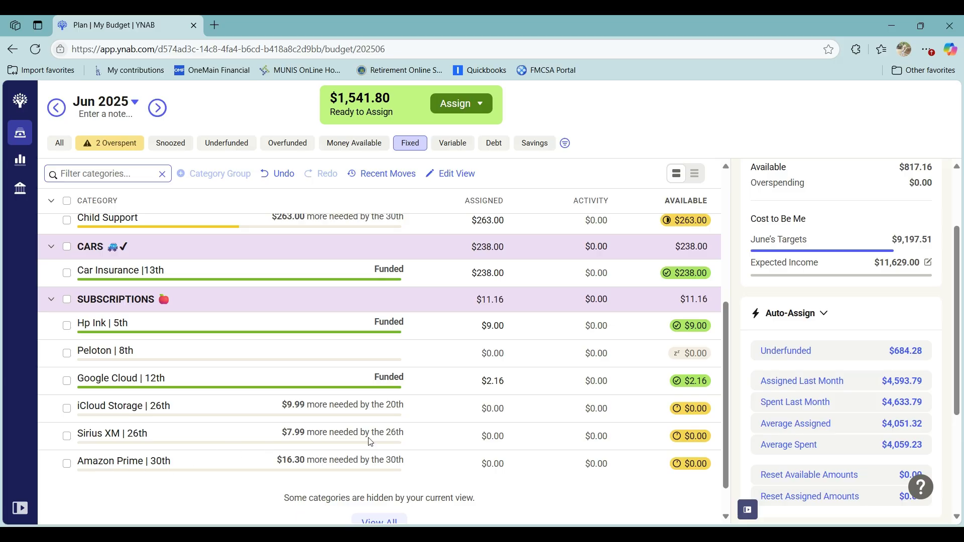
Filter the plan to debt categories and assign $645 to the Discover credit card payment
scroll(409, 447, "down", 1)
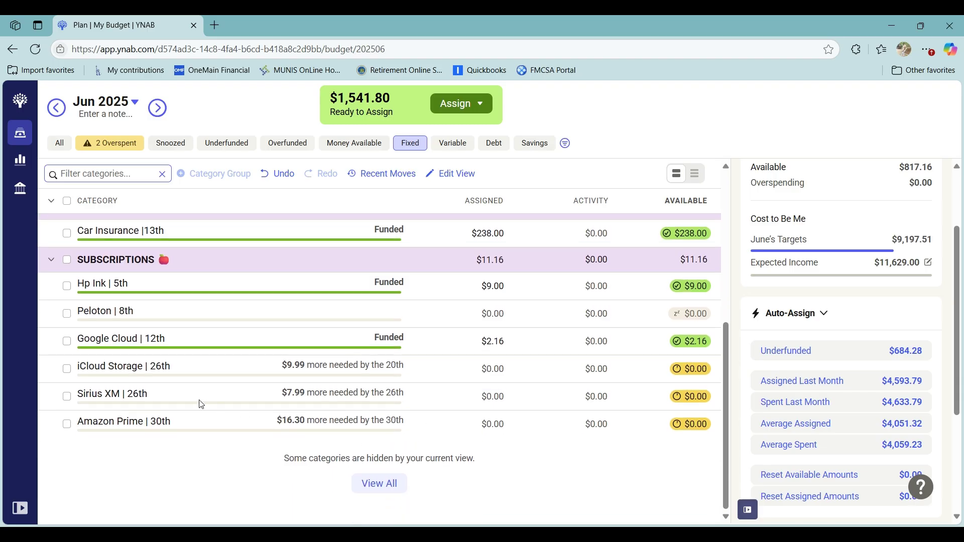
scroll(201, 404, "up", 3)
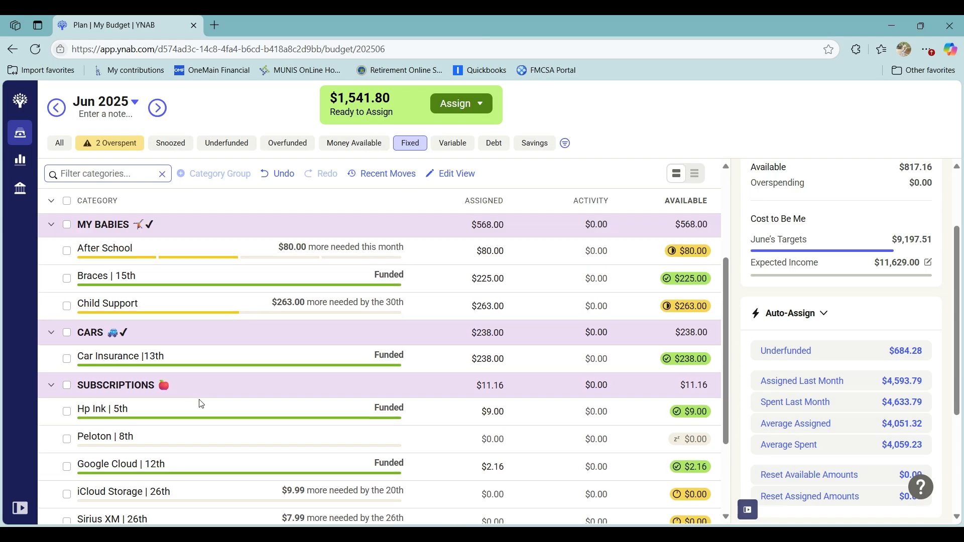
scroll(202, 403, "up", 3)
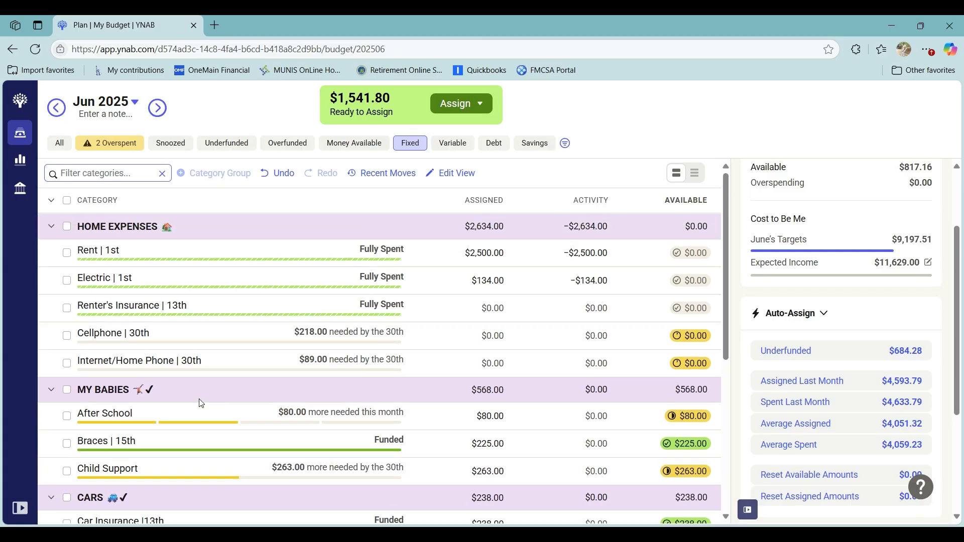
left_click(494, 144)
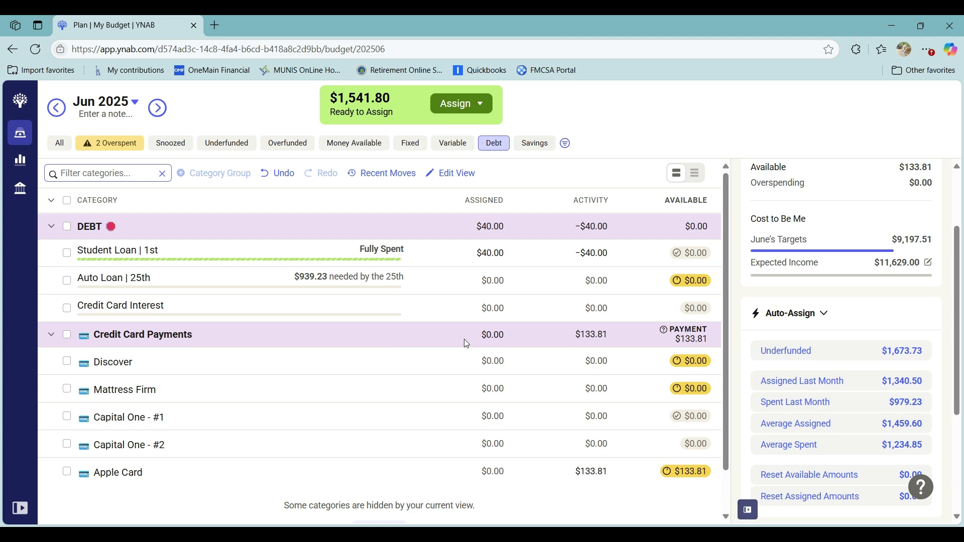
scroll(464, 344, "down", 1)
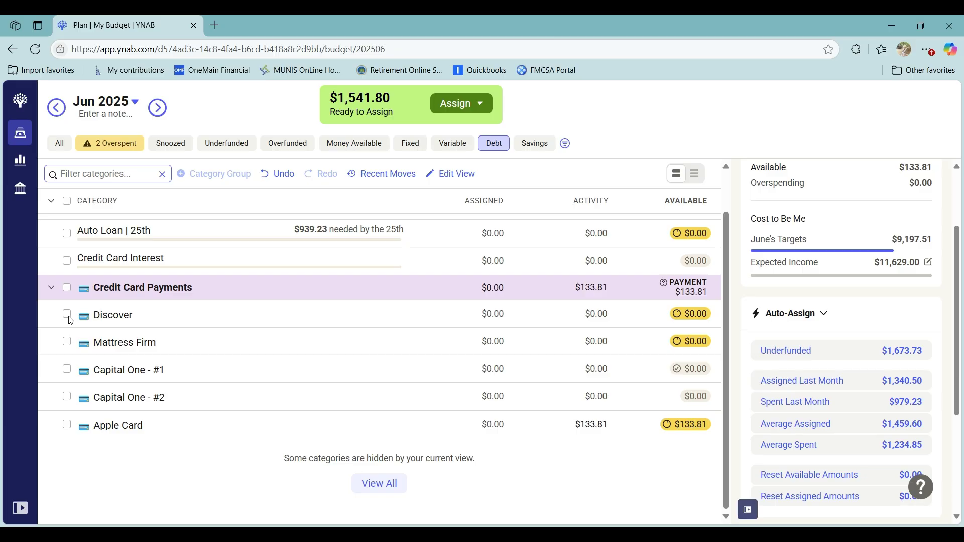
left_click(68, 317)
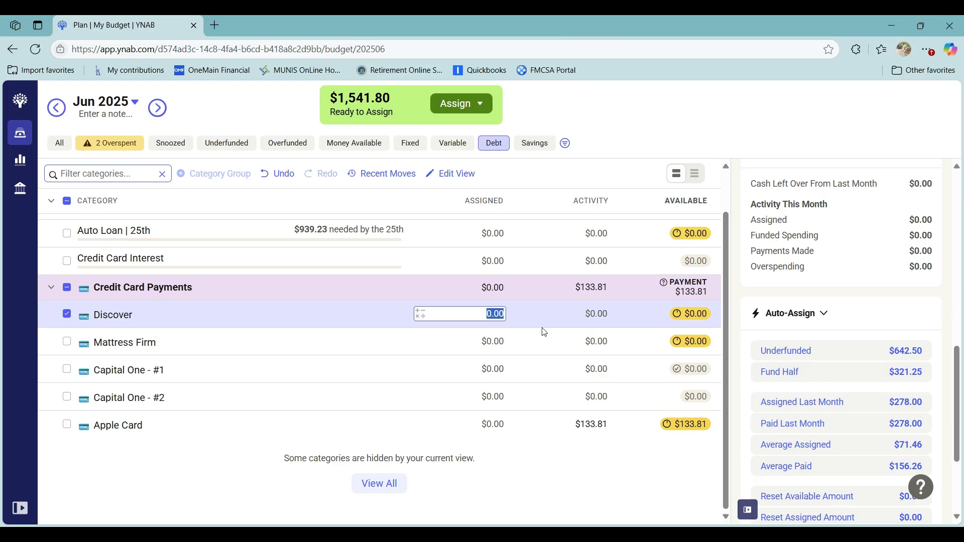
type("645")
key("Return")
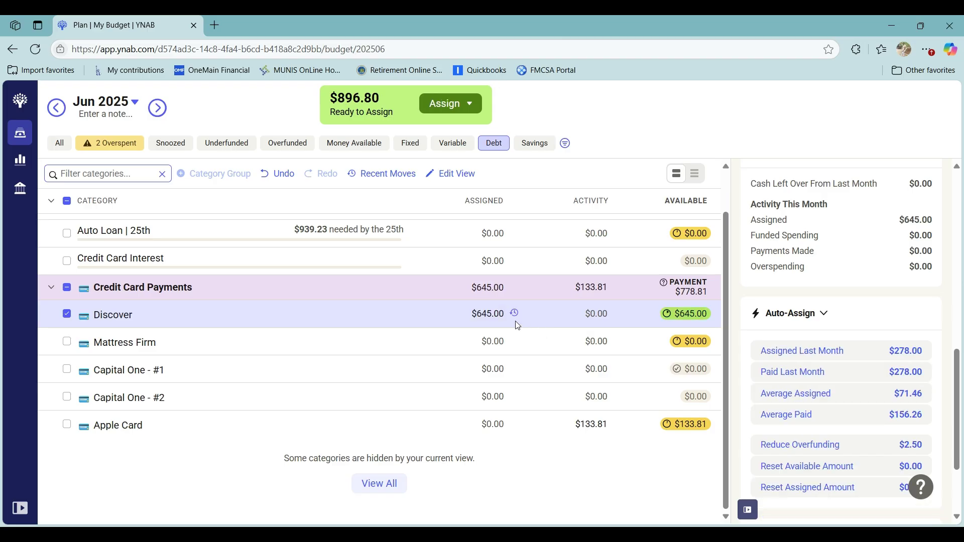
left_click(66, 315)
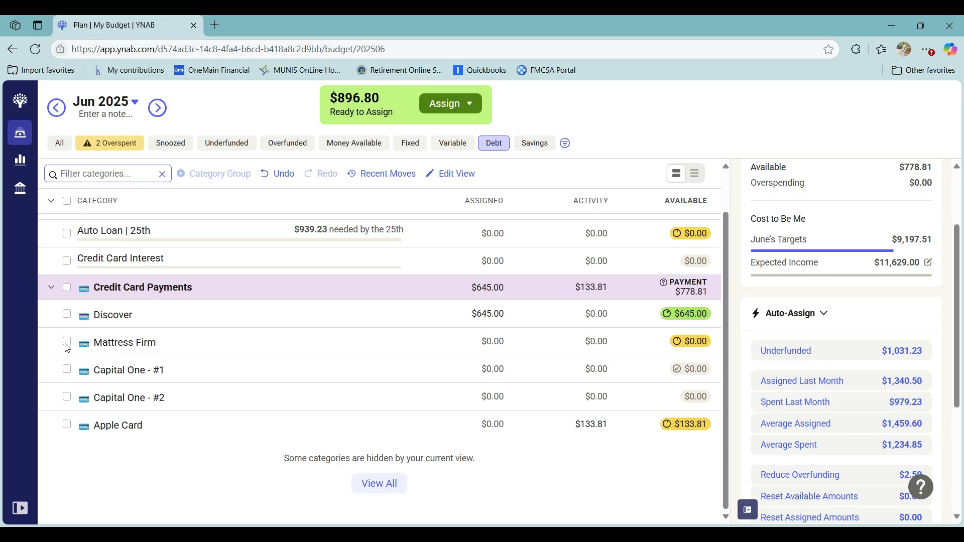
Assign $67 to the Mattress Firm credit card payment
left_click(491, 342)
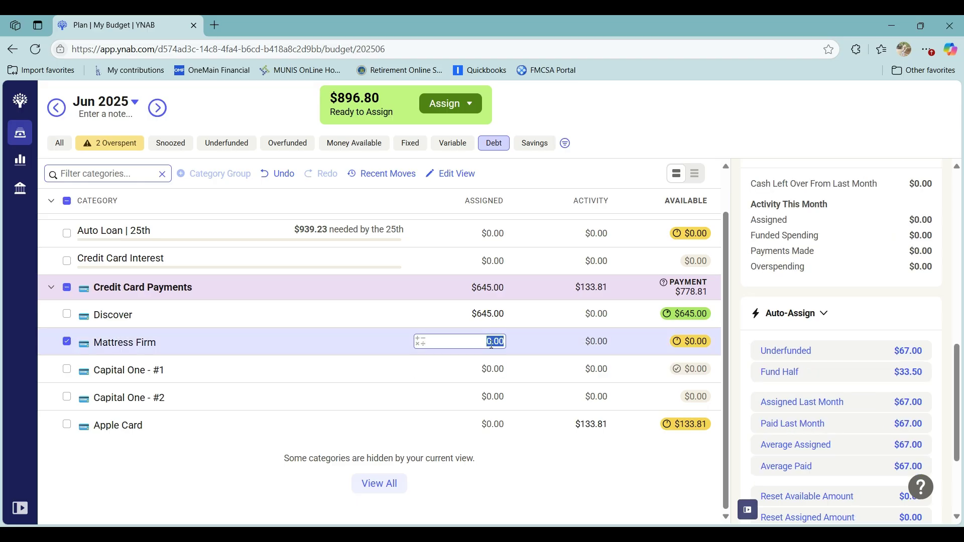
type("67")
key("Return")
left_click(67, 342)
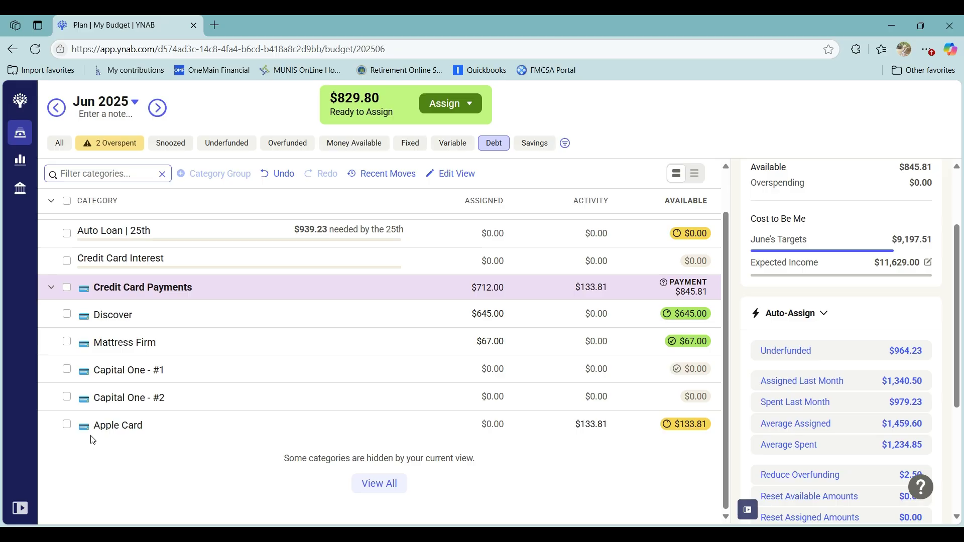
Assign $25 to the Apple Card payment category
left_click(477, 419)
type("25")
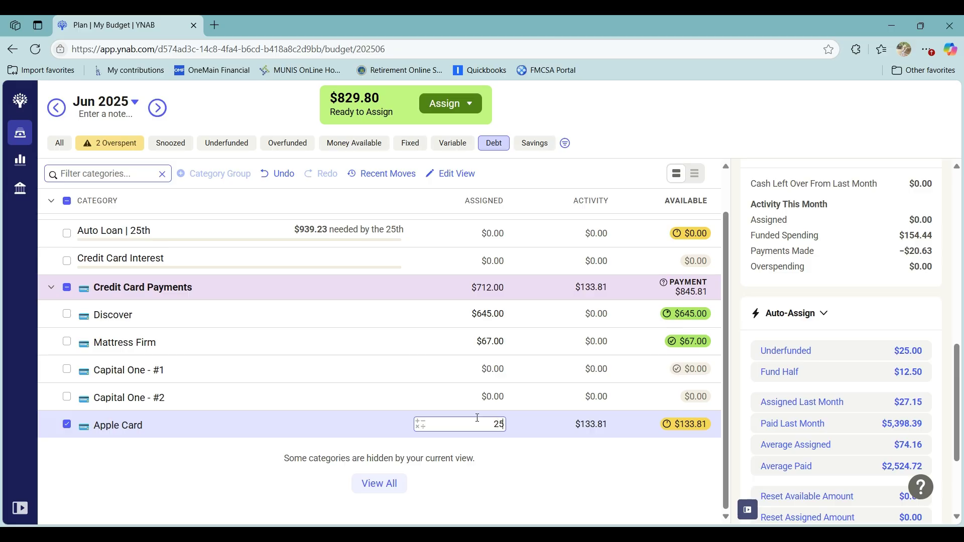
key("Return")
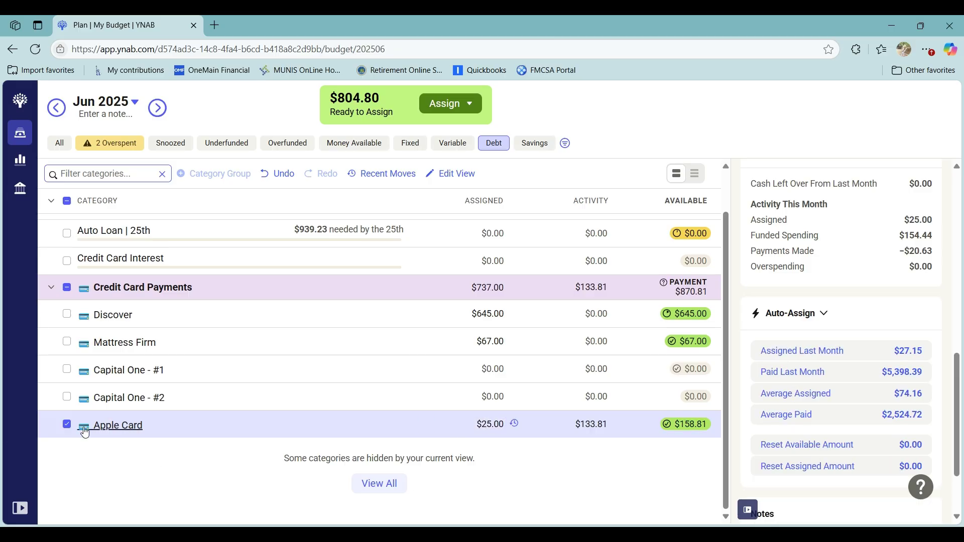
Add the Personal Loan | 21st category to the Debt custom view and save the view
left_click(67, 425)
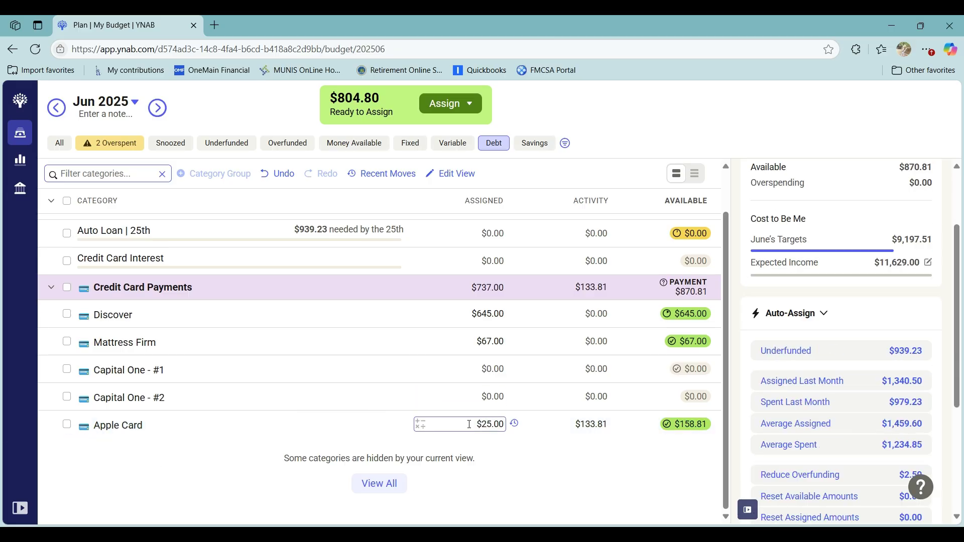
scroll(519, 398, "up", 1)
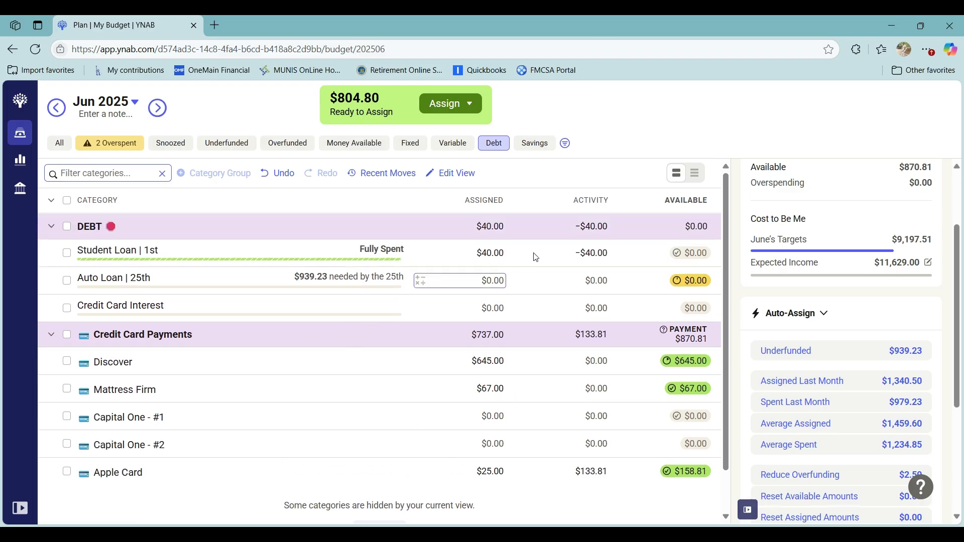
left_click(457, 176)
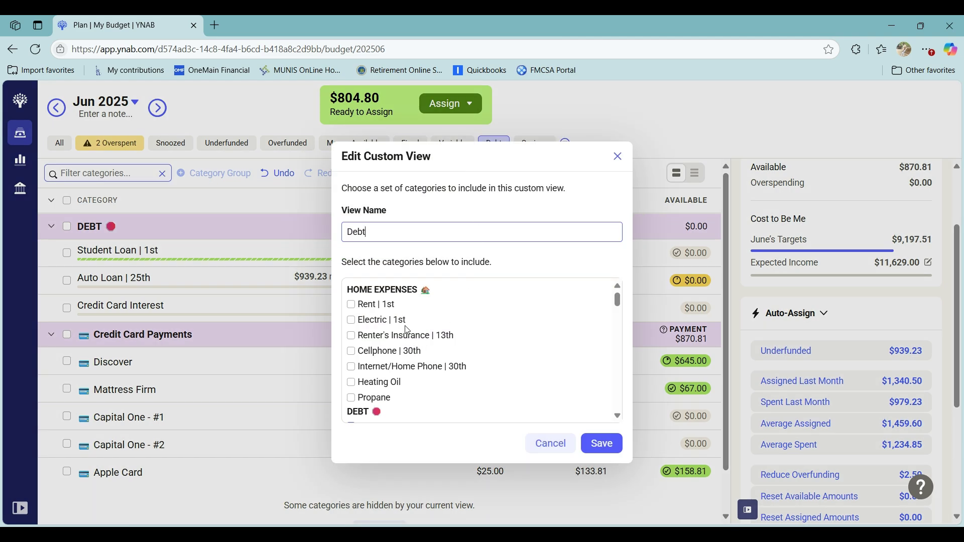
scroll(407, 329, "down", 3)
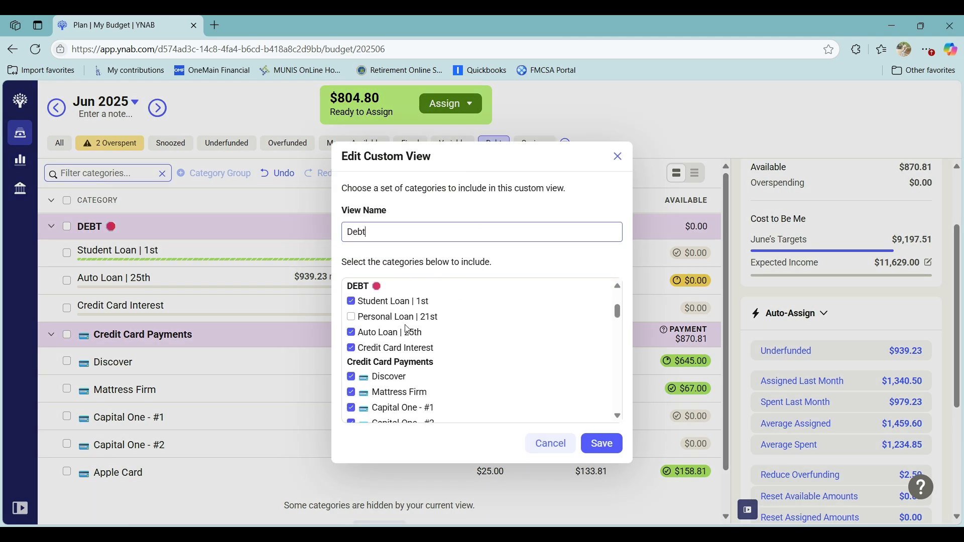
left_click(351, 317)
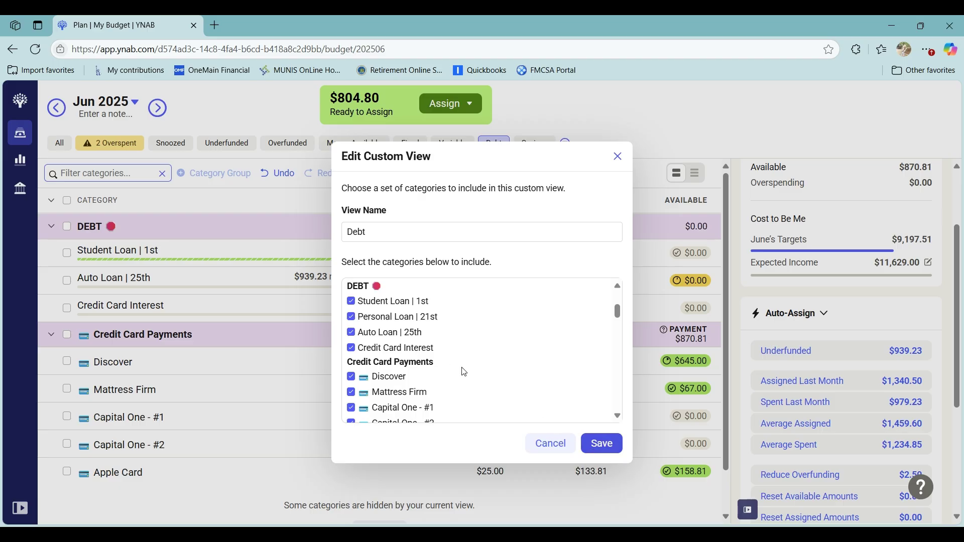
left_click(603, 444)
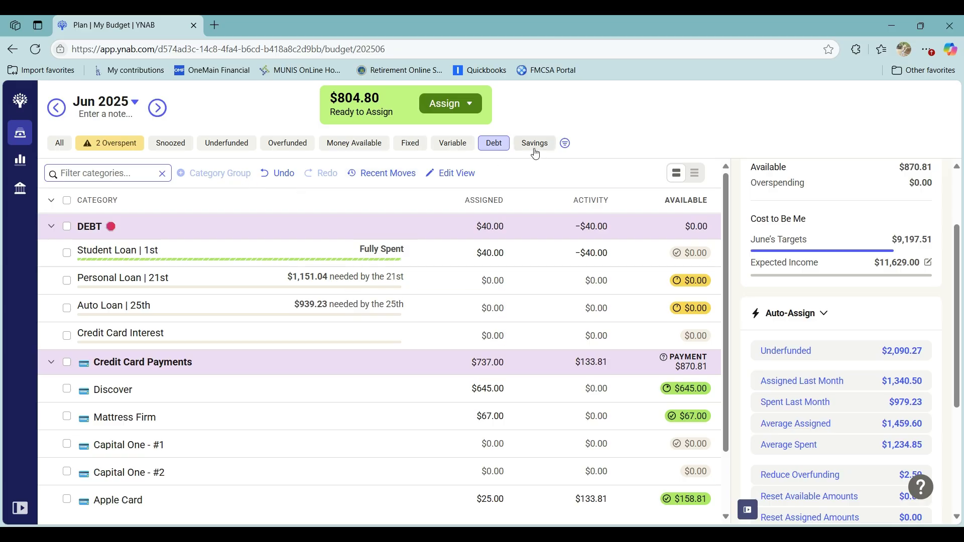
Filter the plan to variable categories and assign $100 to Dining Out
left_click(452, 146)
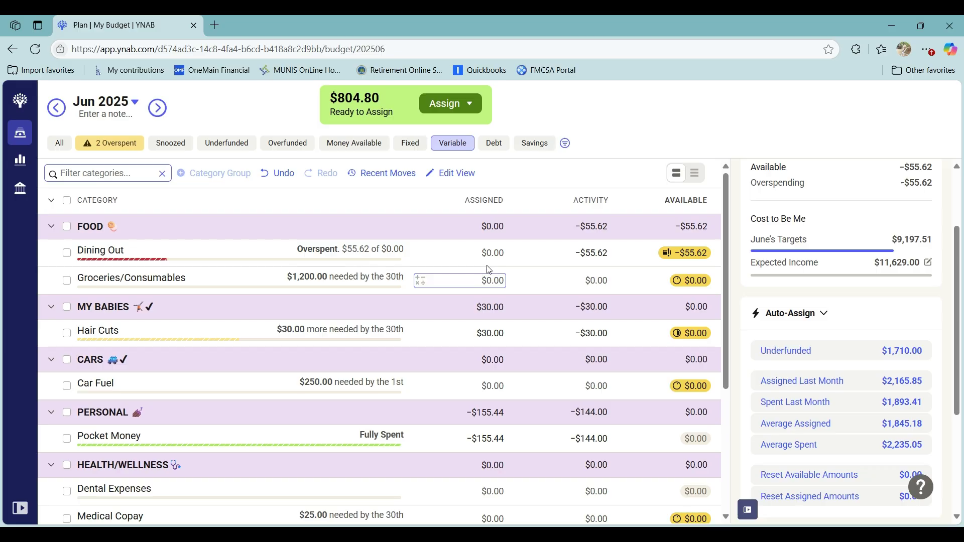
left_click(452, 250)
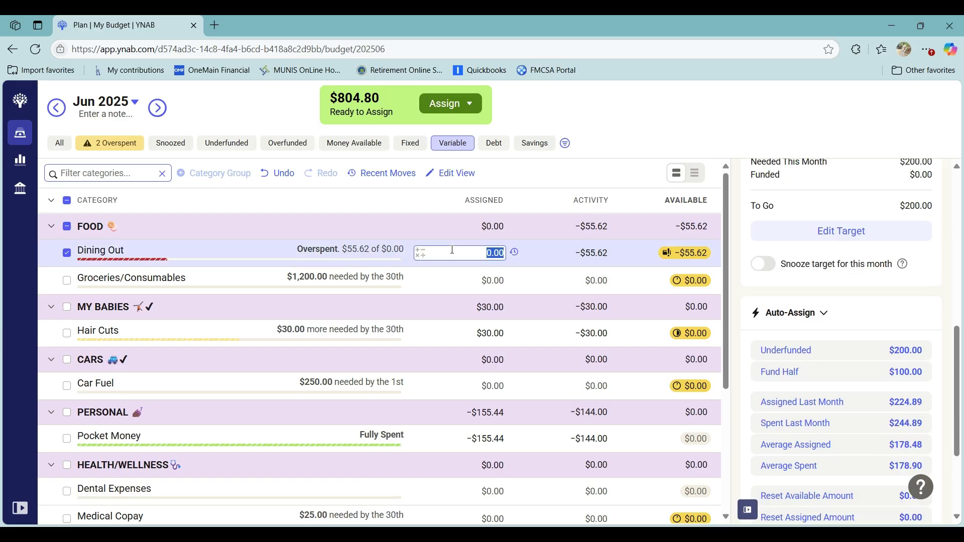
type("100")
key("Return")
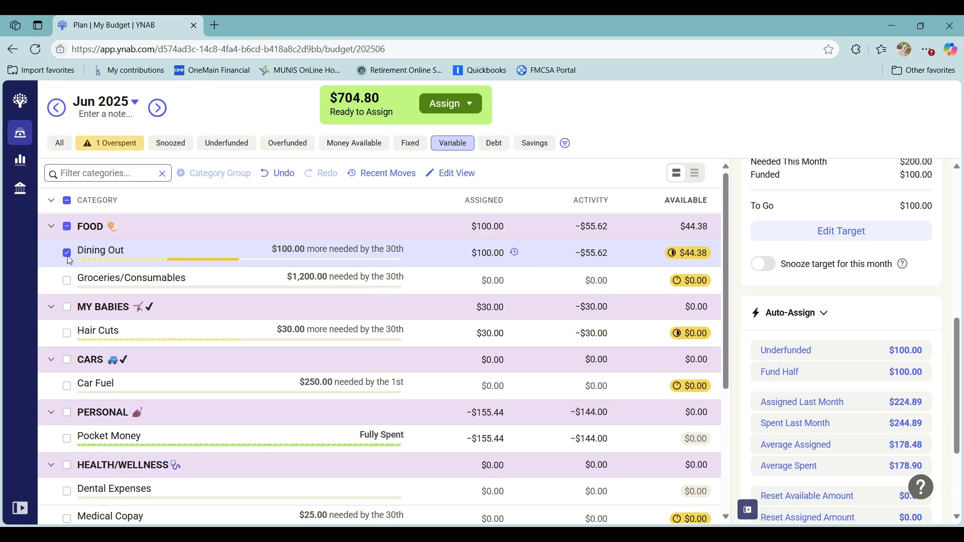
left_click(67, 254)
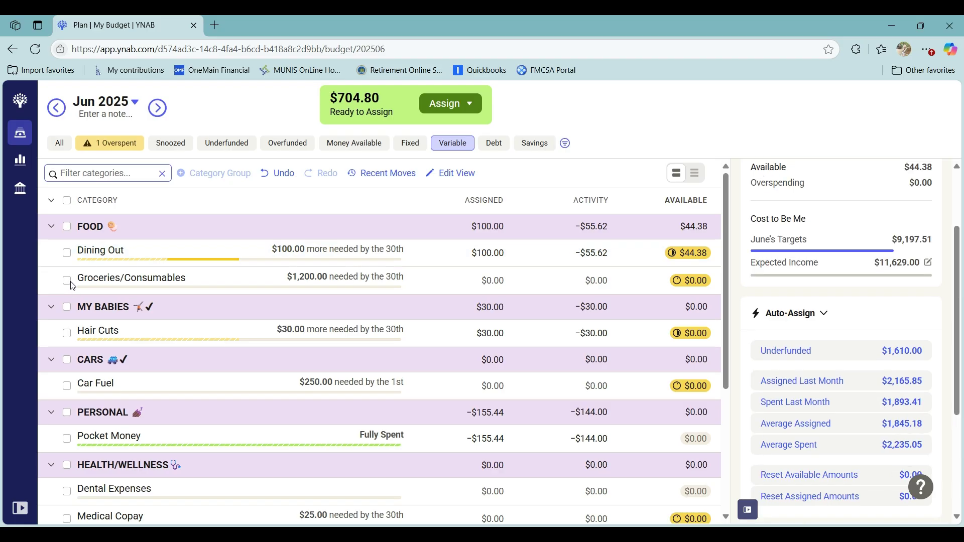
left_click(66, 281)
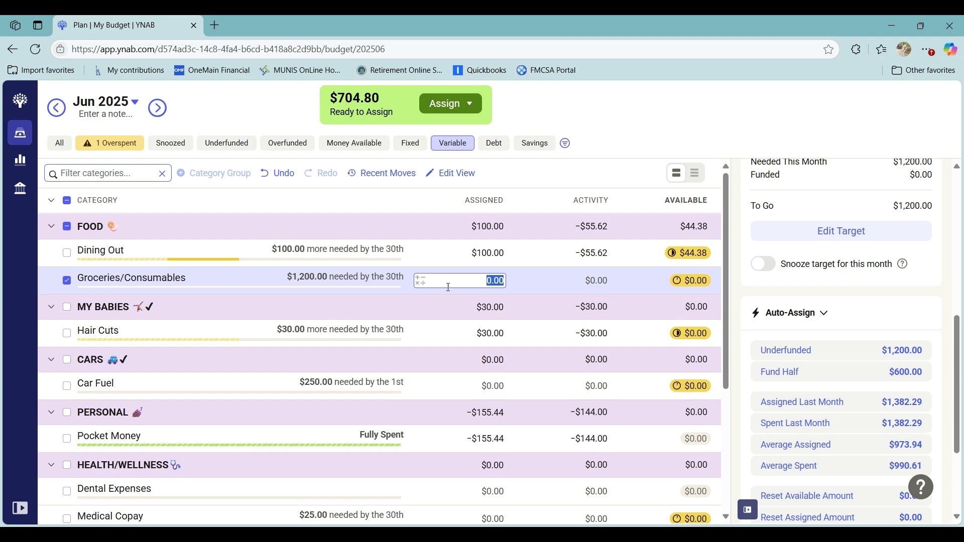
left_click(67, 281)
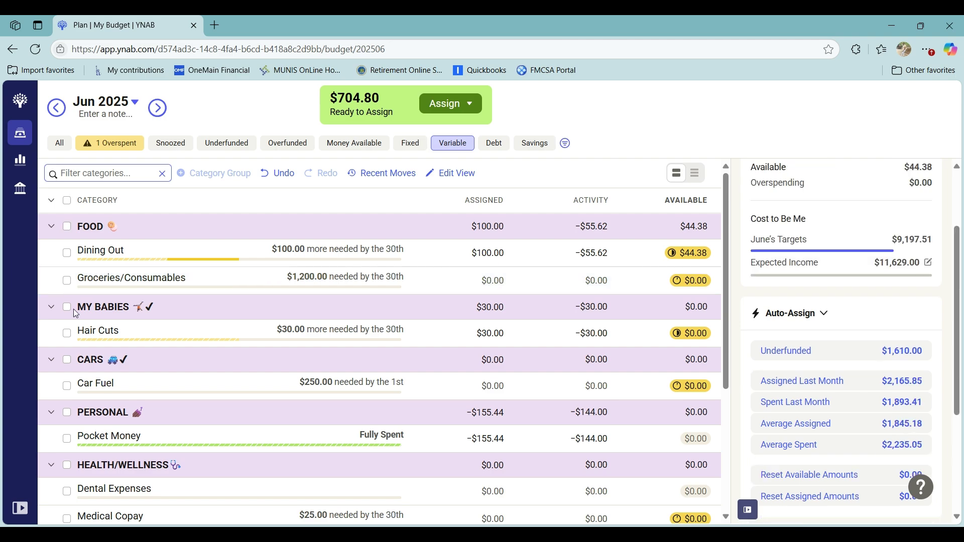
scroll(81, 327, "down", 4)
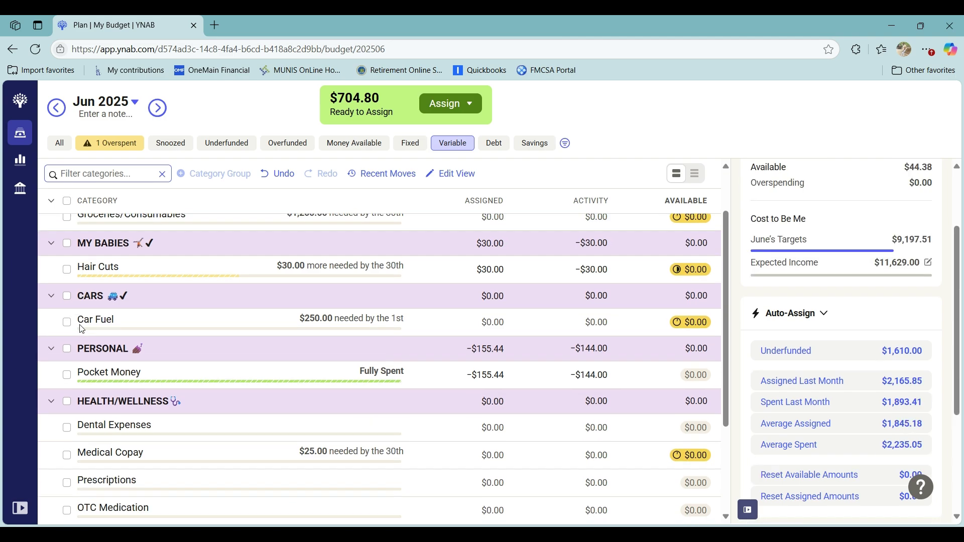
scroll(79, 324, "up", 4)
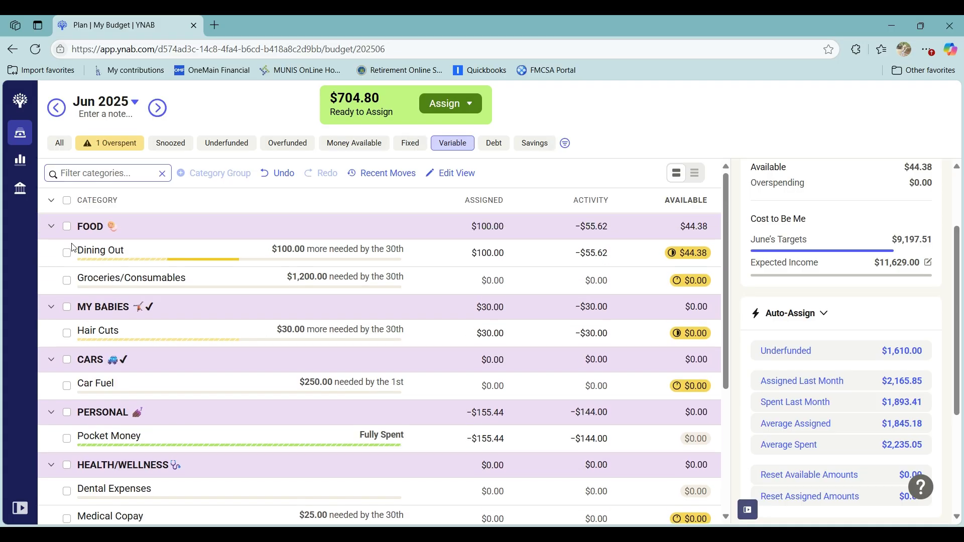
Show all categories and auto-assign the underfunded $250 to Summer Camp/Activities in the My Babies group
left_click(60, 144)
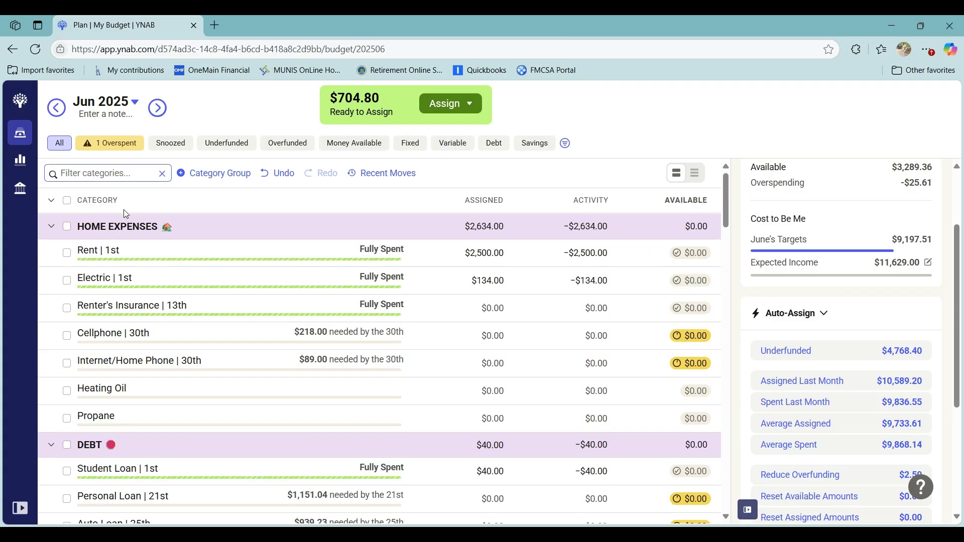
scroll(345, 306, "down", 1)
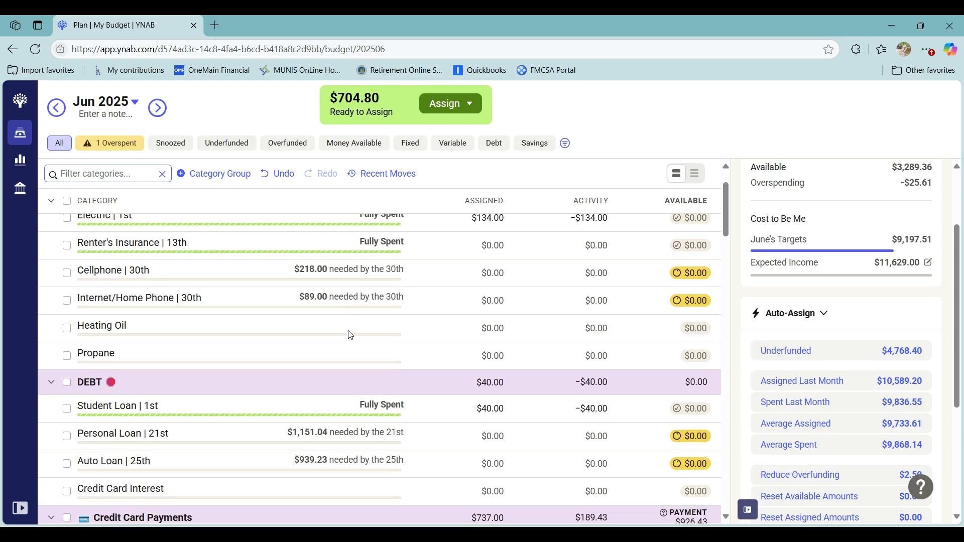
scroll(366, 322, "down", 2)
scroll(368, 322, "down", 2)
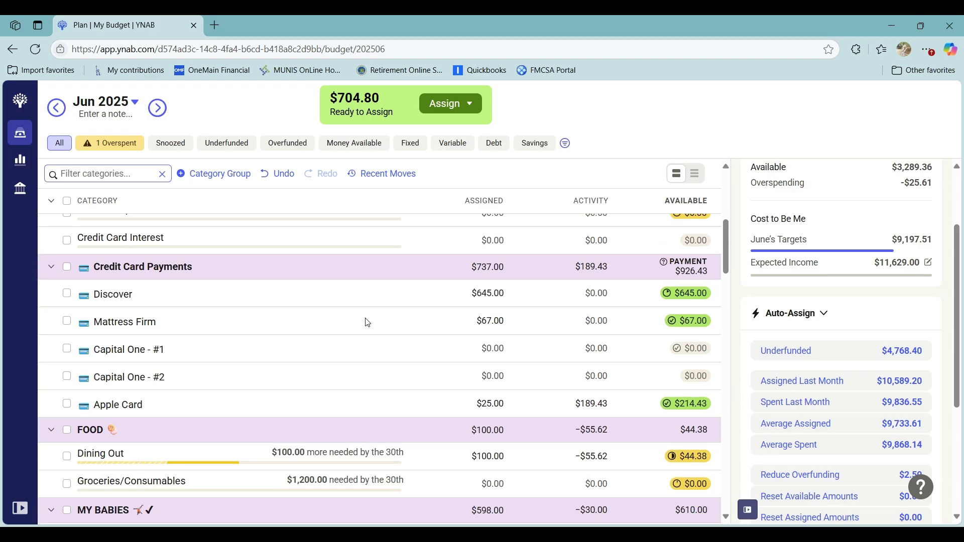
scroll(368, 323, "down", 2)
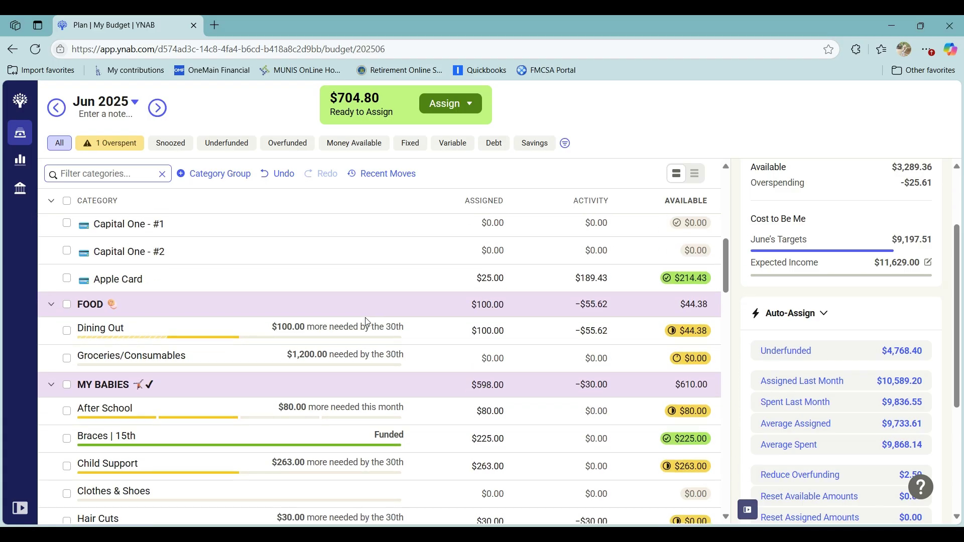
scroll(366, 322, "down", 2)
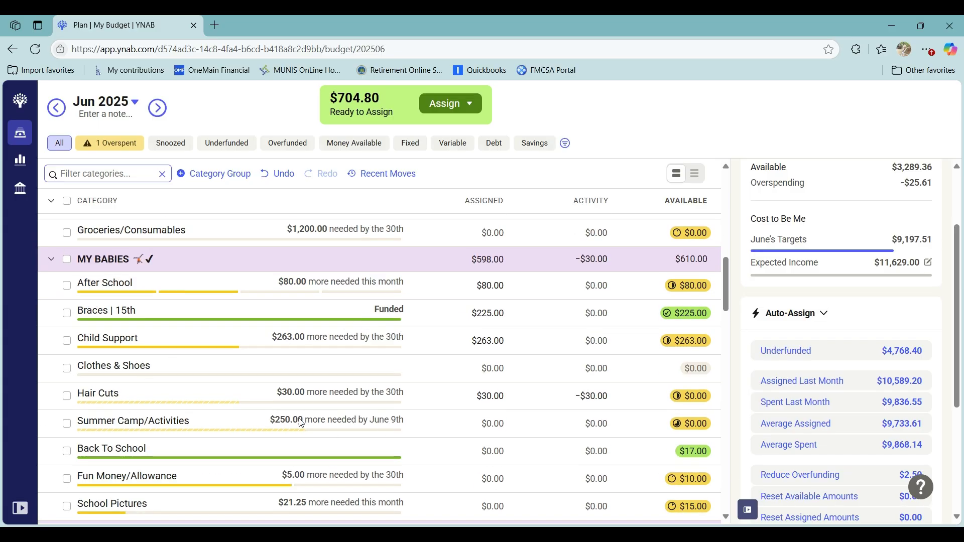
left_click(88, 431)
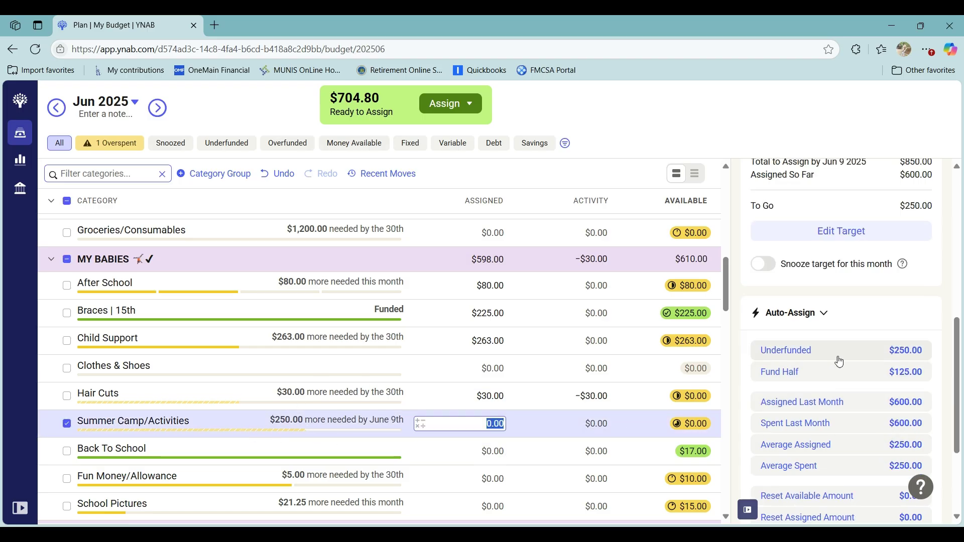
left_click(863, 352)
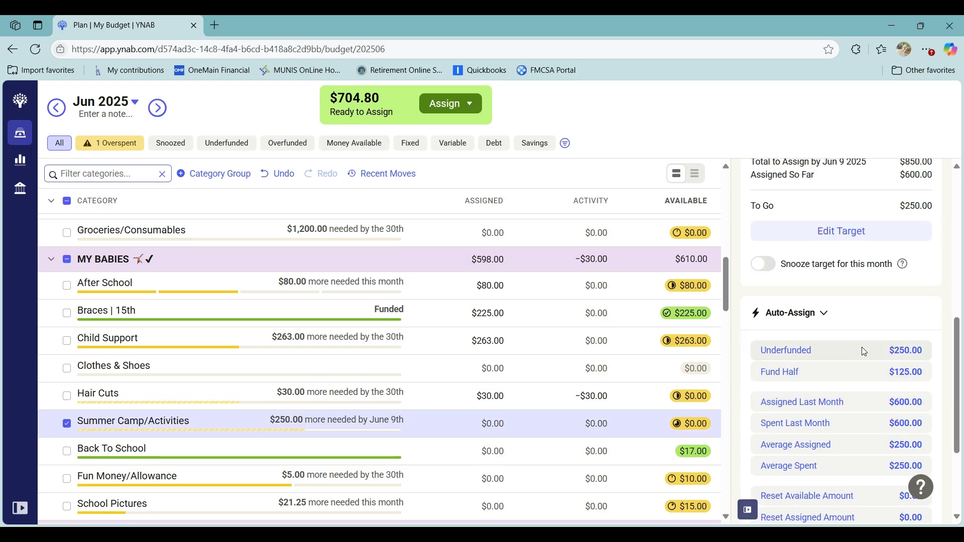
left_click(67, 426)
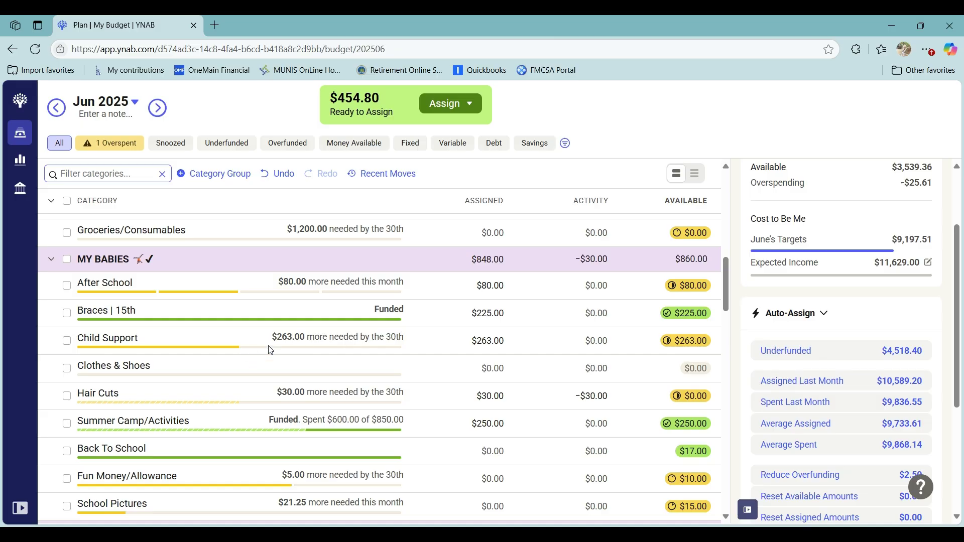
Filter the plan back to variable categories and assign $350 to Groceries/Consumables
scroll(164, 325, "up", 3)
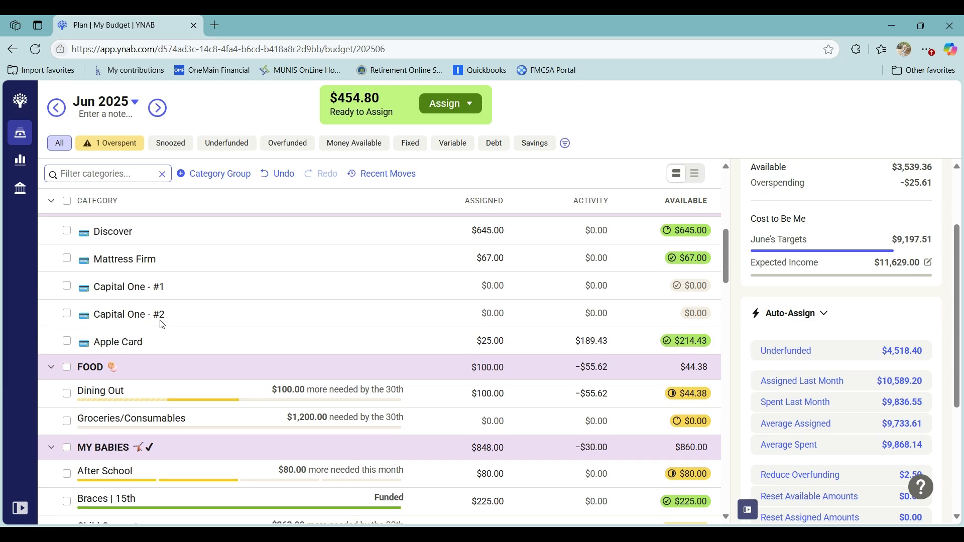
scroll(162, 325, "up", 5)
left_click(453, 143)
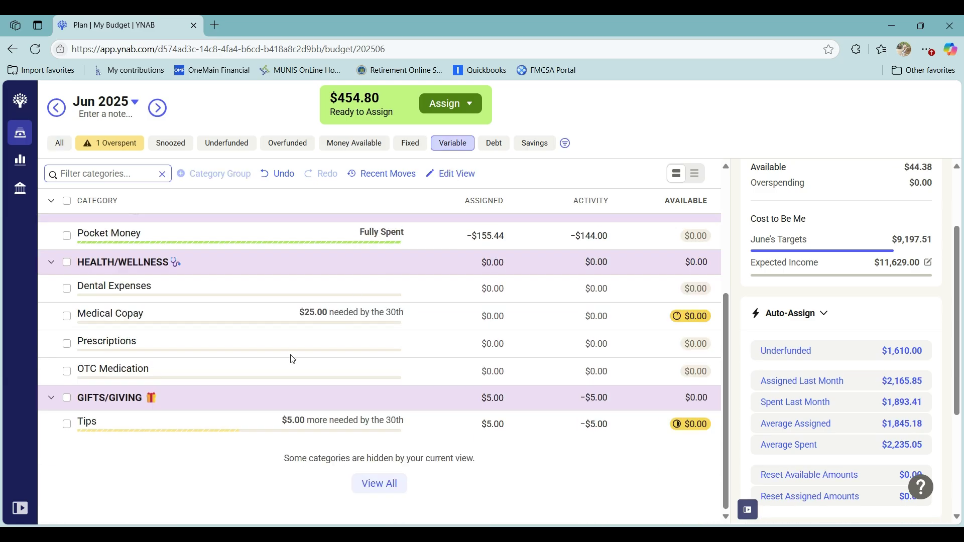
scroll(215, 287, "up", 1)
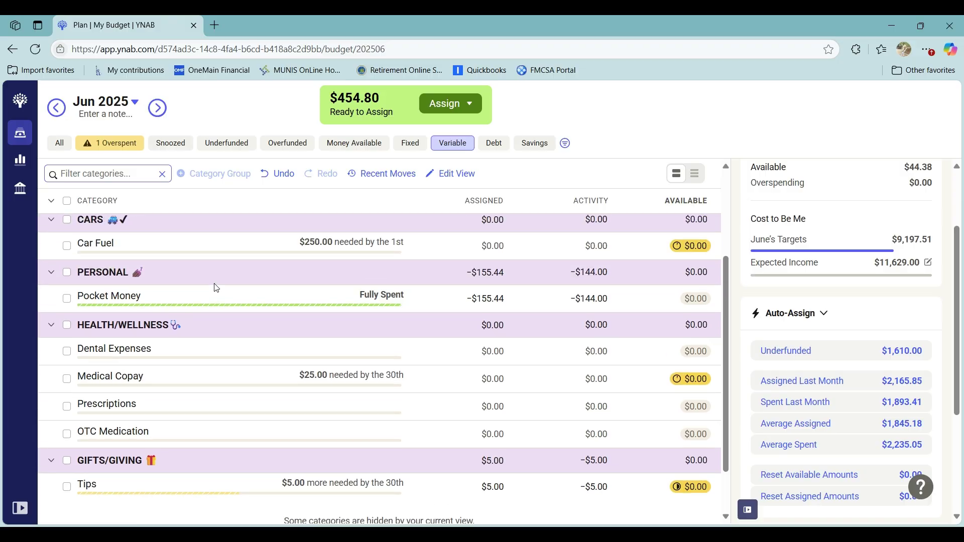
scroll(426, 277, "up", 1)
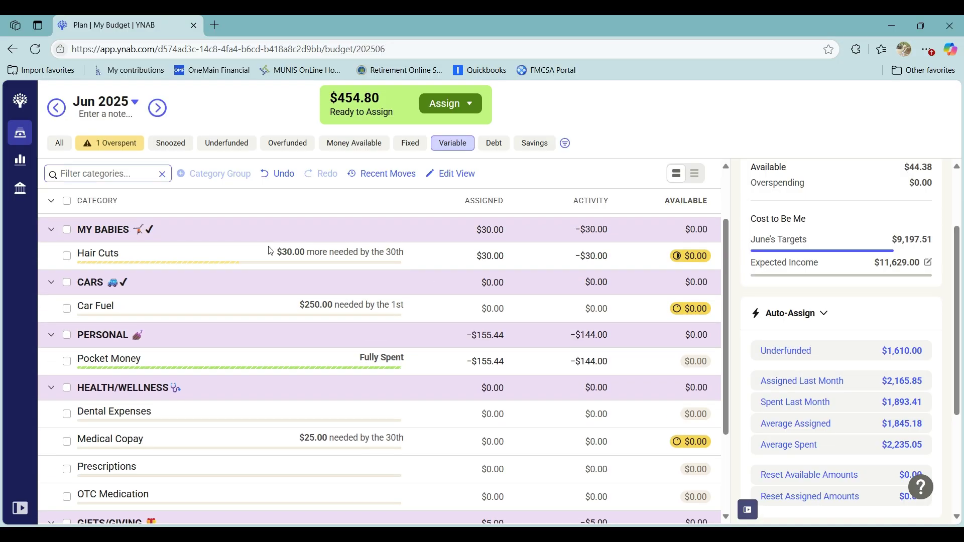
scroll(339, 313, "up", 1)
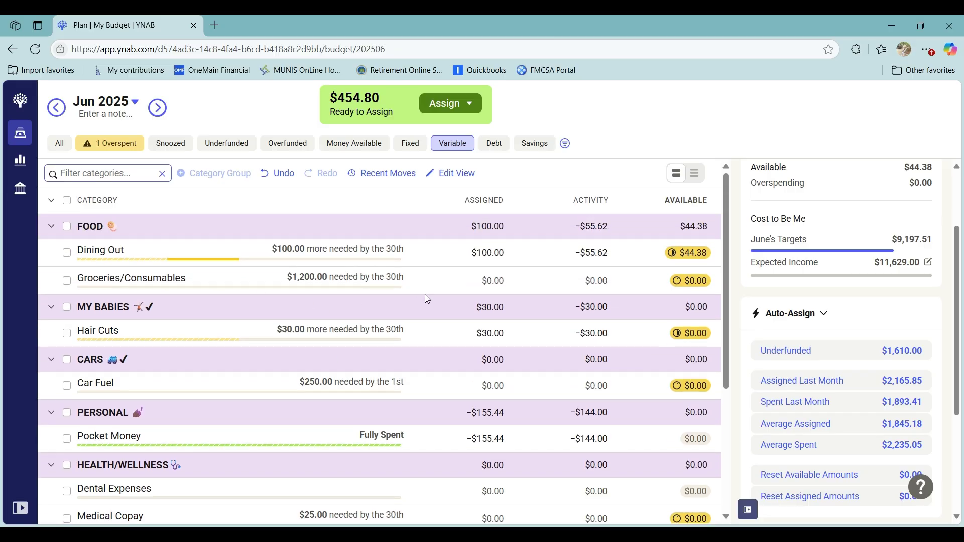
left_click(472, 280)
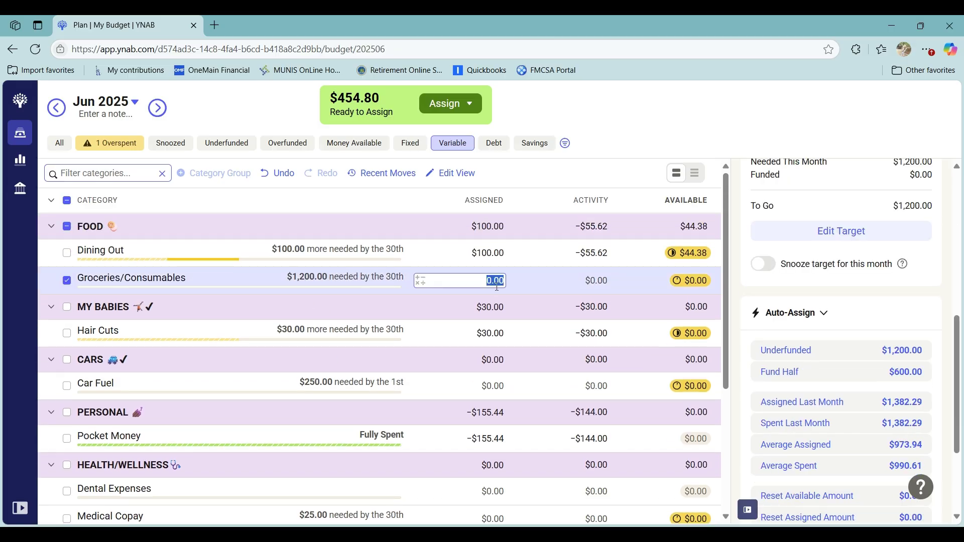
type("350")
key("Return")
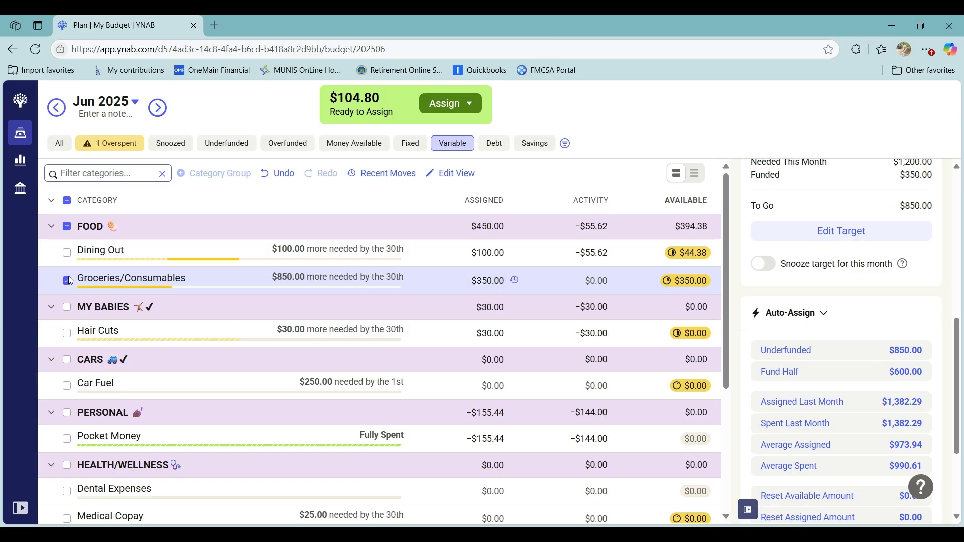
left_click(68, 277)
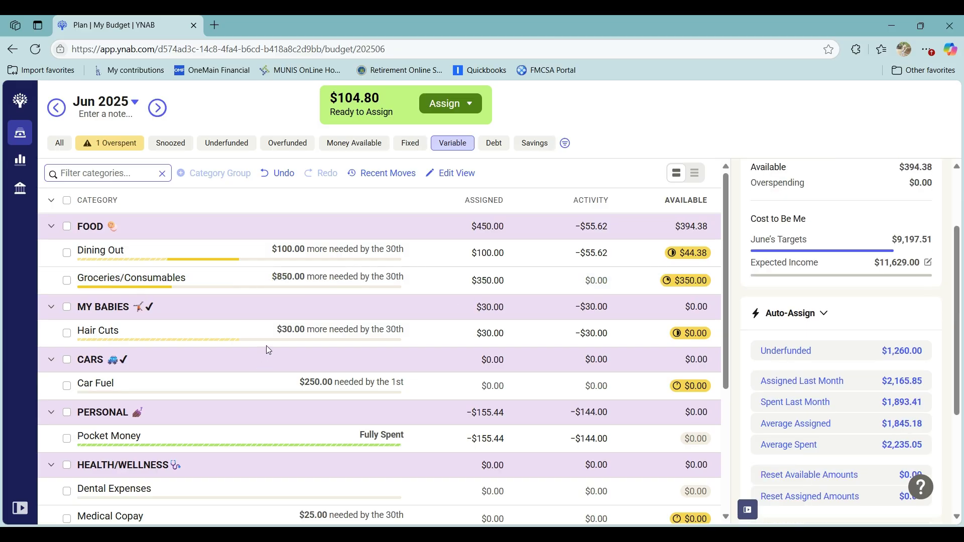
Assign $50 to the Car Fuel category
left_click(451, 385)
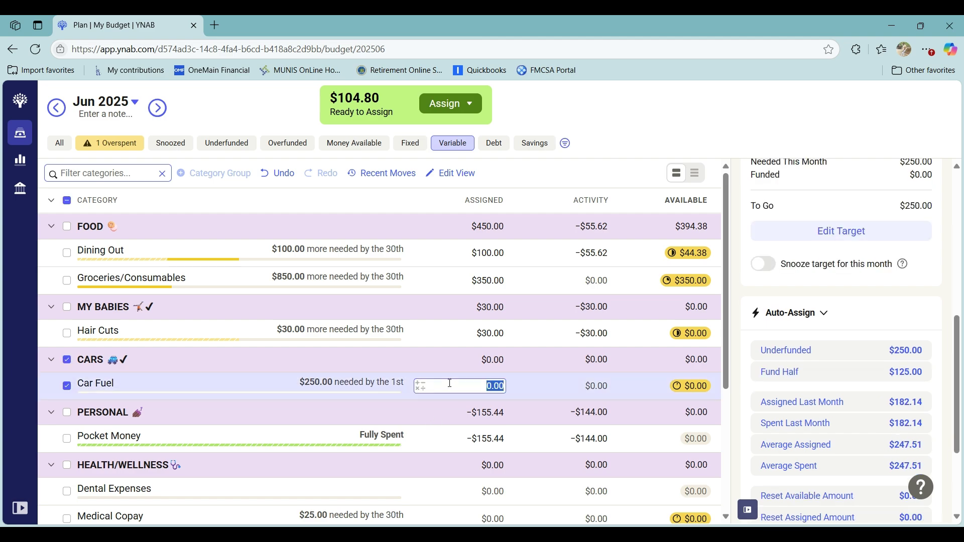
type("50")
key("Return")
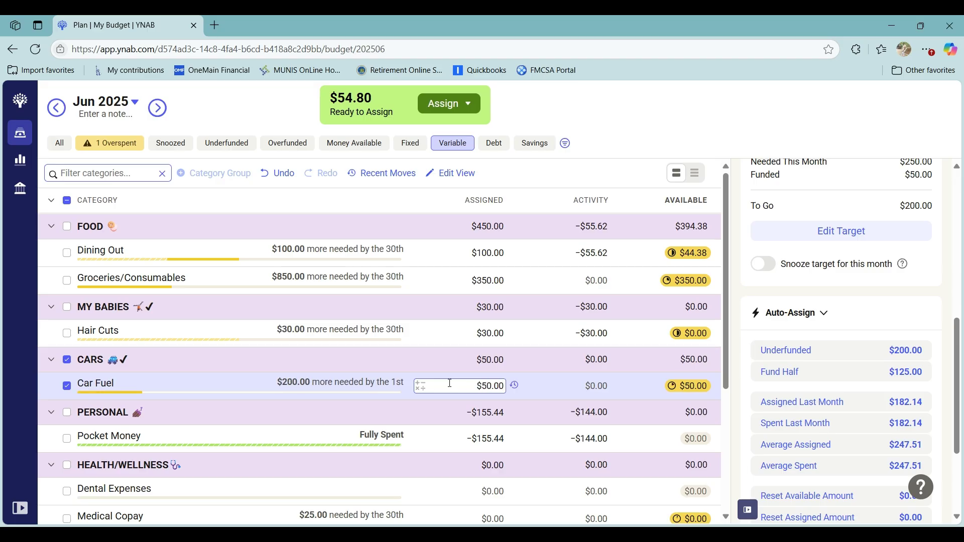
left_click(67, 383)
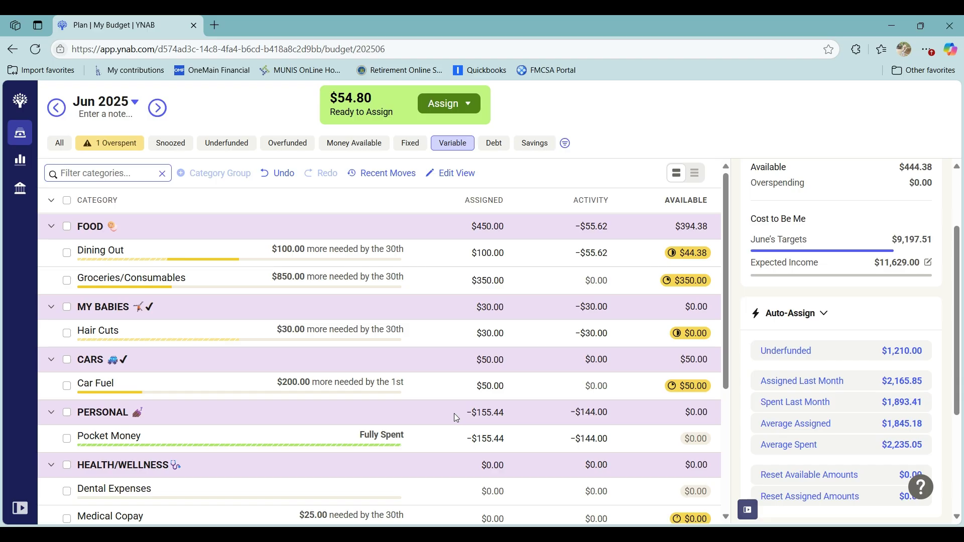
scroll(454, 413, "down", 2)
scroll(147, 403, "down", 3)
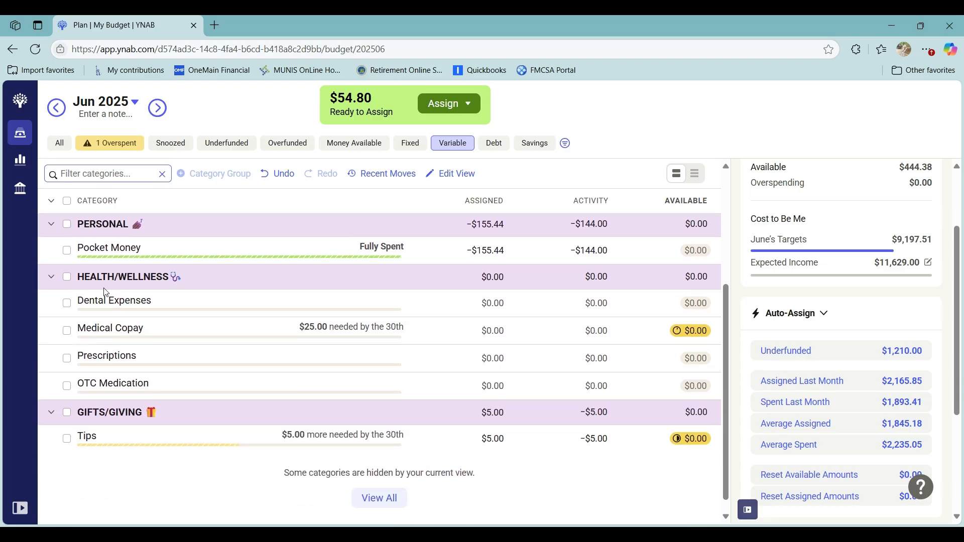
scroll(460, 304, "up", 1)
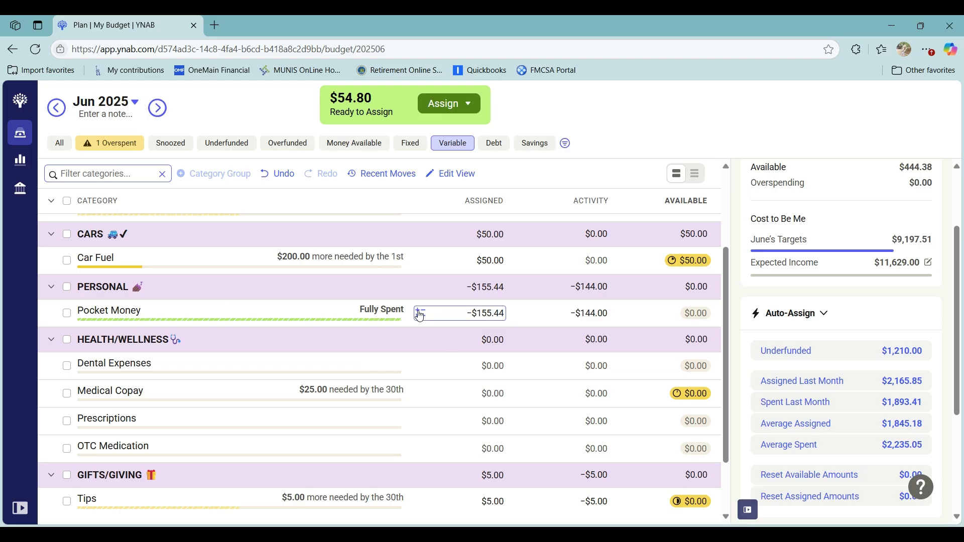
Add $54.80 to the amount assigned to Pocket Money in the Personal group
left_click(417, 314)
left_click(407, 346)
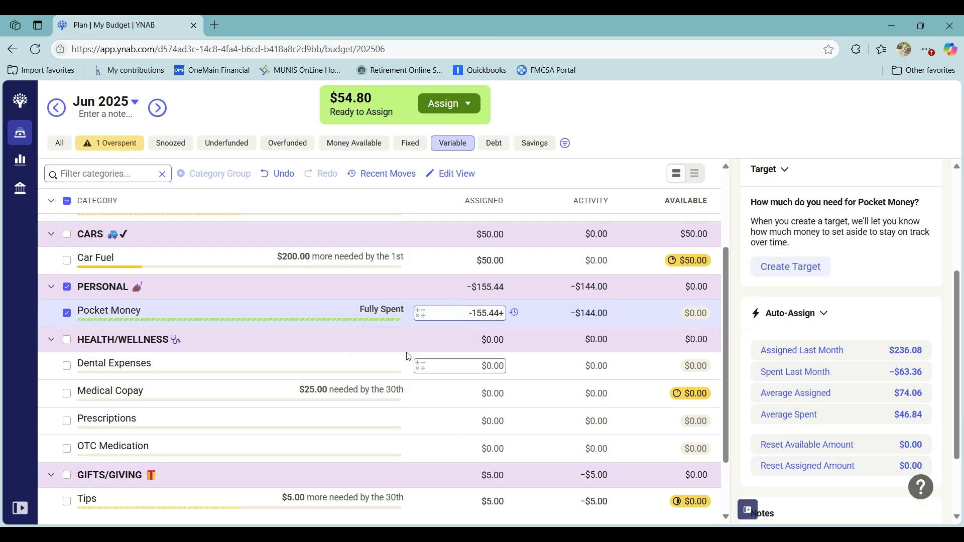
type("54.80")
key("Return")
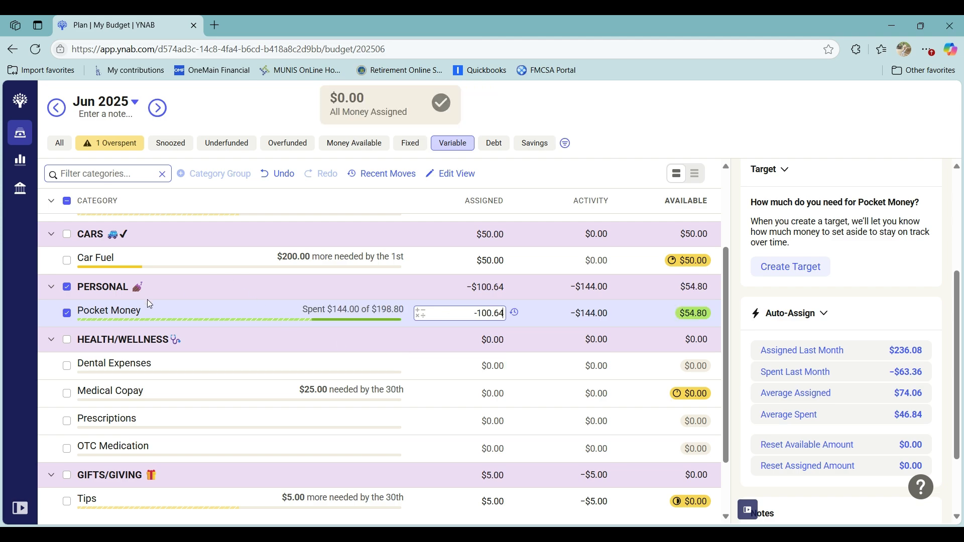
left_click(69, 311)
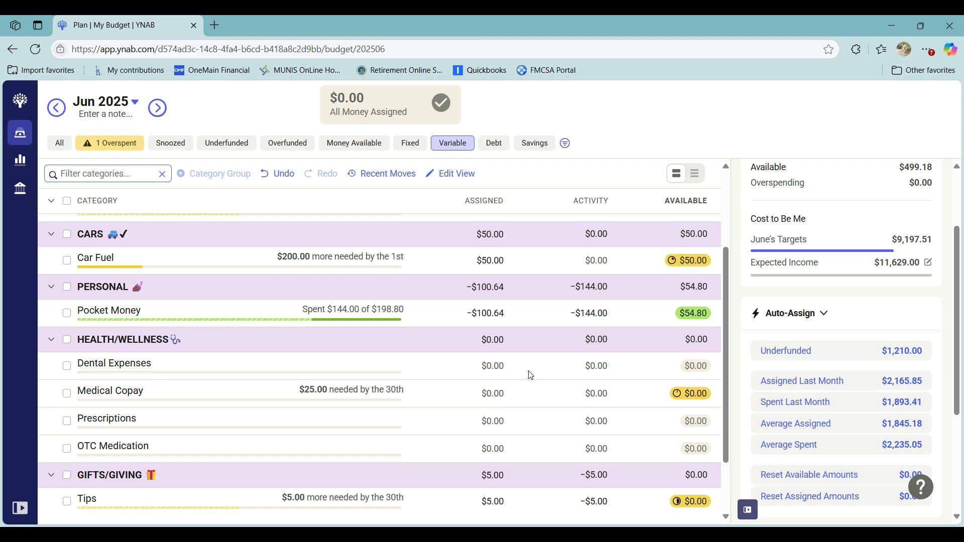
Filter the plan to overspent categories and undo the last Pocket Money assignment
scroll(530, 375, "up", 3)
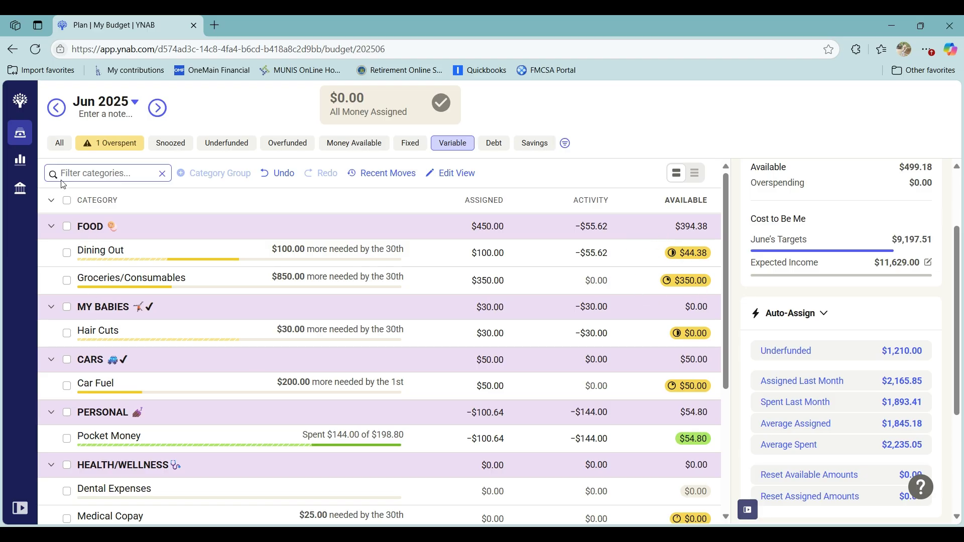
left_click(93, 144)
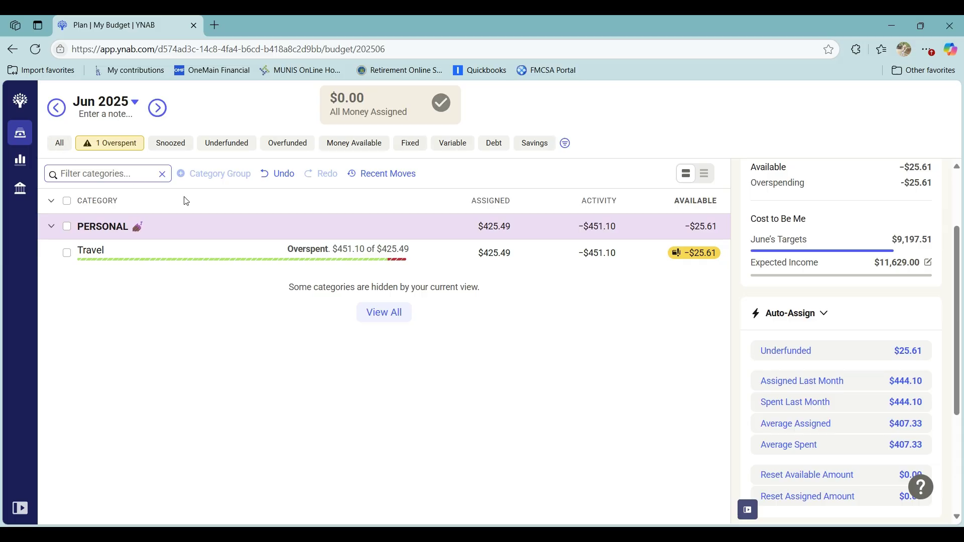
left_click(280, 177)
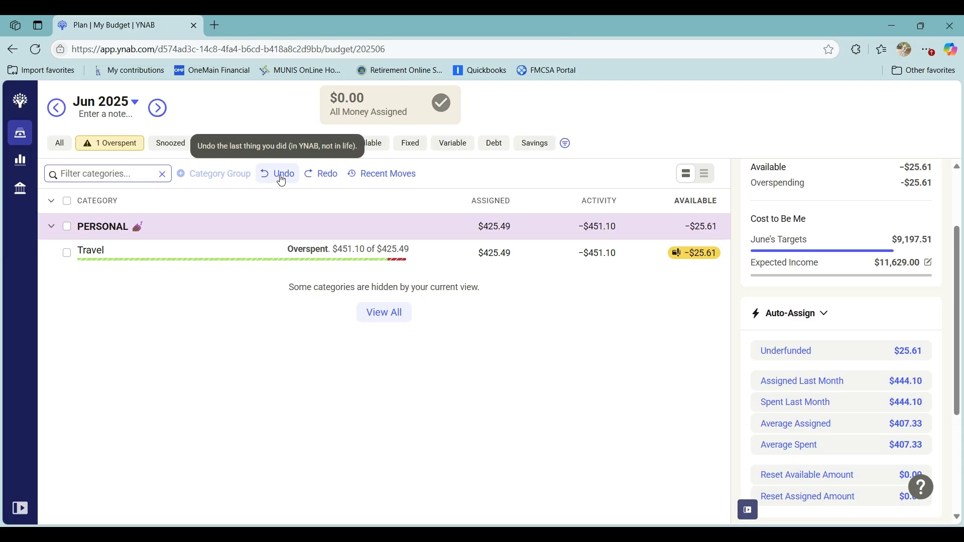
Cover the overspending in the Travel category with money from Inflow: Ready to Assign
left_click(713, 255)
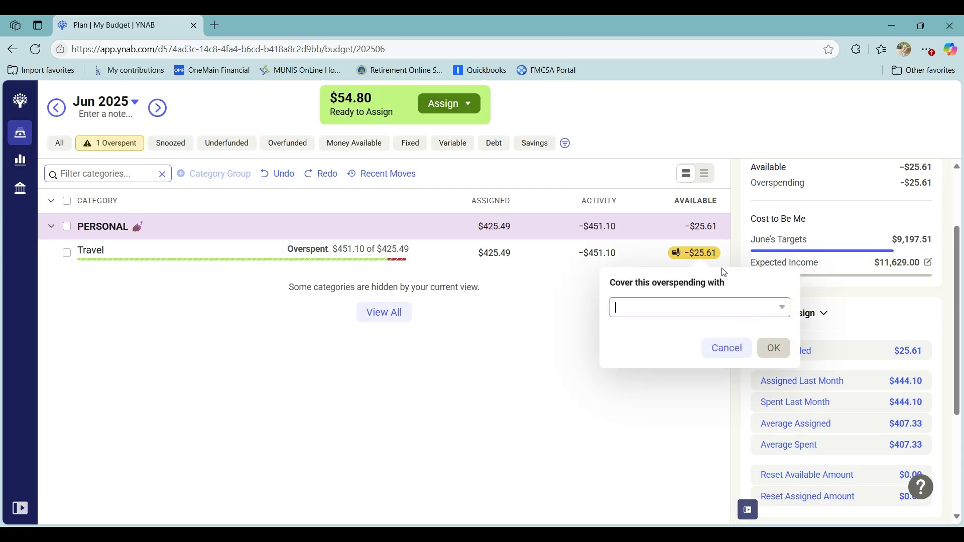
left_click(708, 301)
left_click(739, 374)
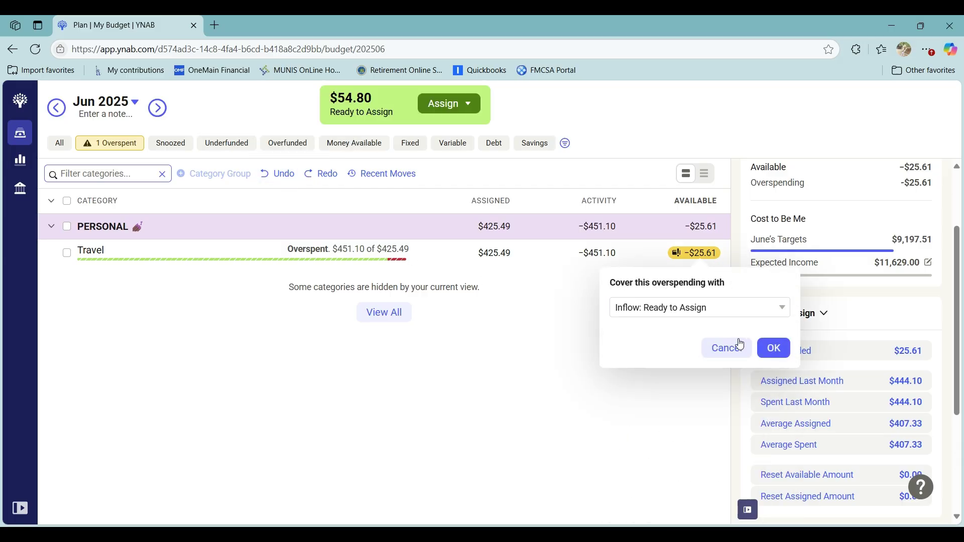
left_click(774, 348)
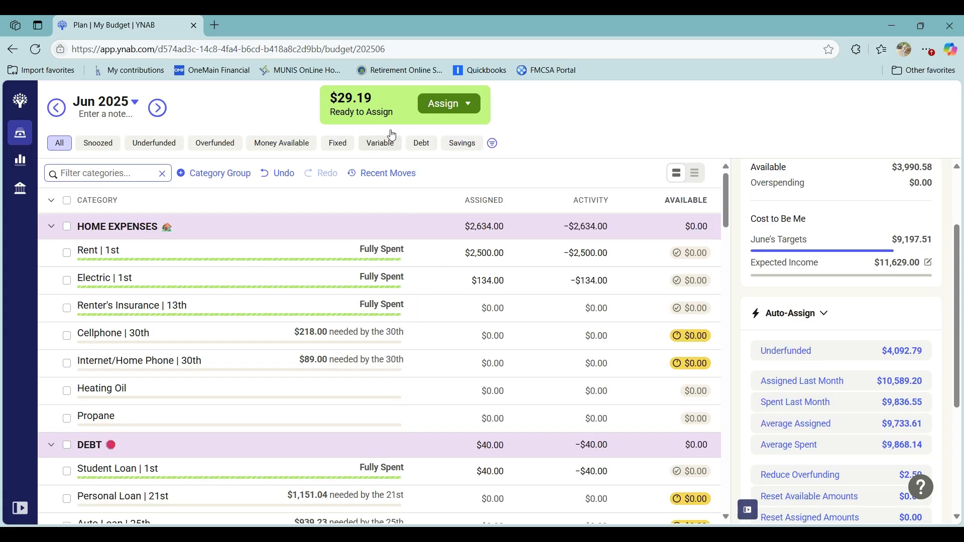
Add the remaining $29.19 to the amount assigned to Pocket Money in the Personal group
scroll(489, 278, "down", 2)
scroll(490, 278, "down", 5)
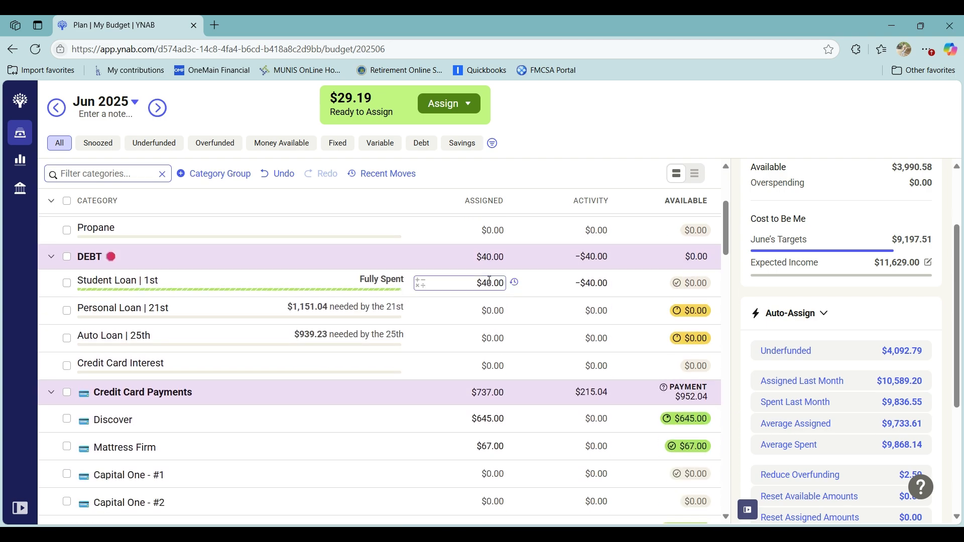
scroll(491, 284, "down", 1)
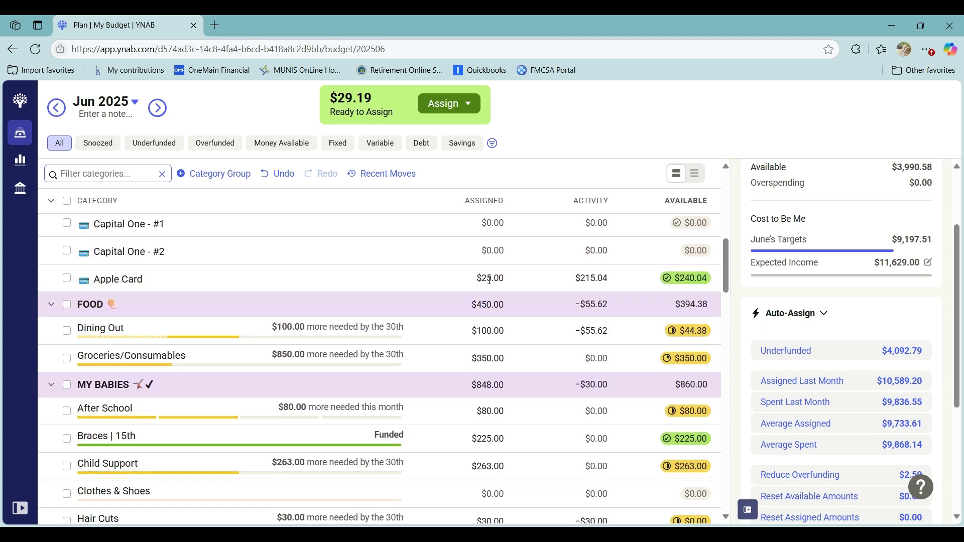
scroll(524, 323, "down", 3)
scroll(526, 326, "down", 5)
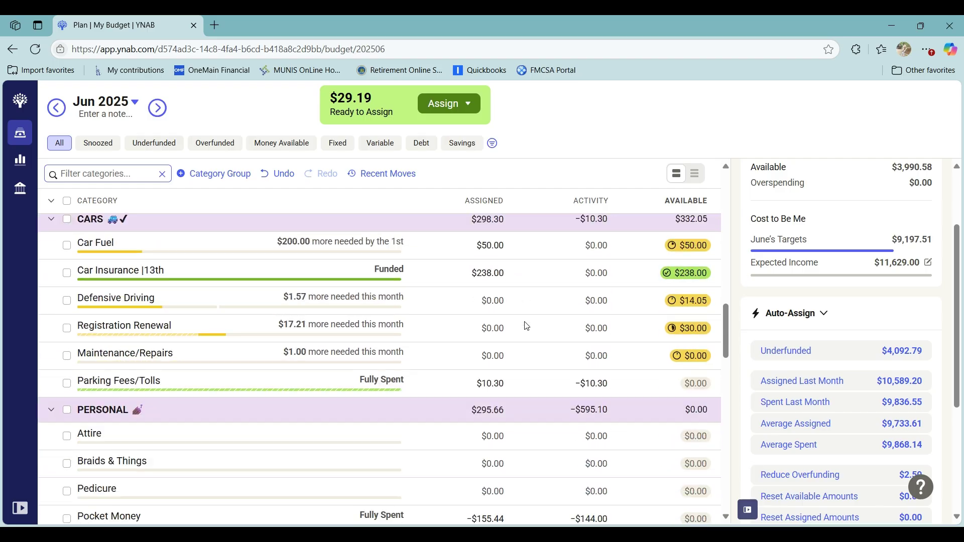
scroll(526, 327, "down", 2)
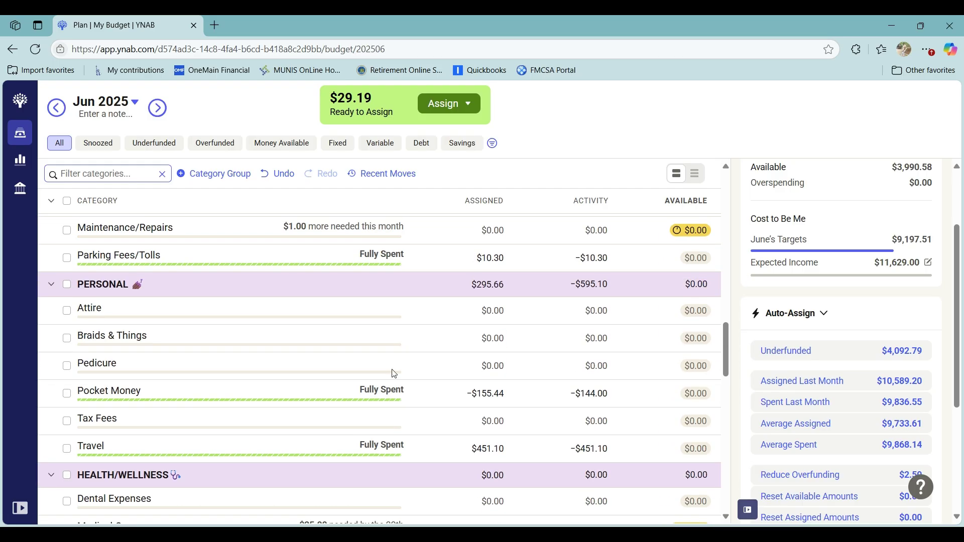
left_click(418, 396)
left_click(407, 428)
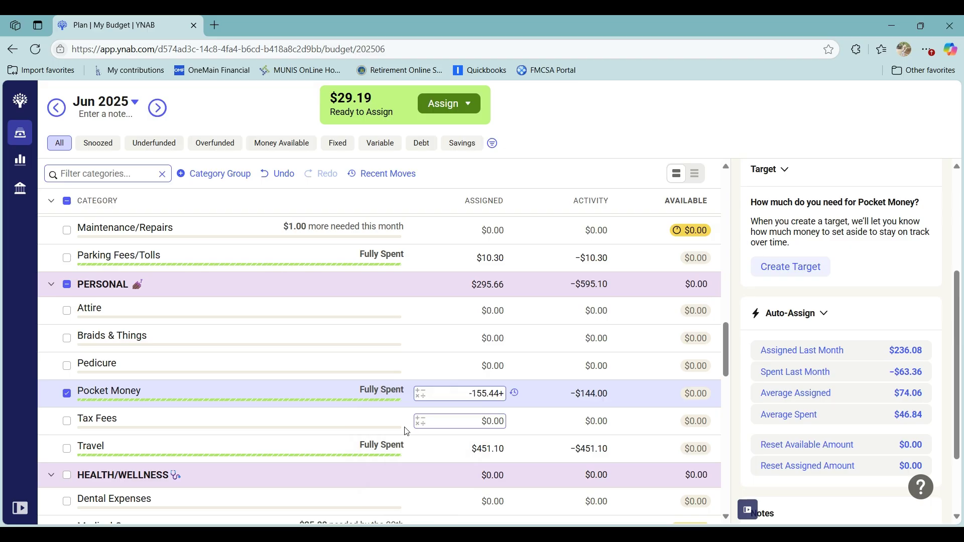
type("29.19")
key("Return")
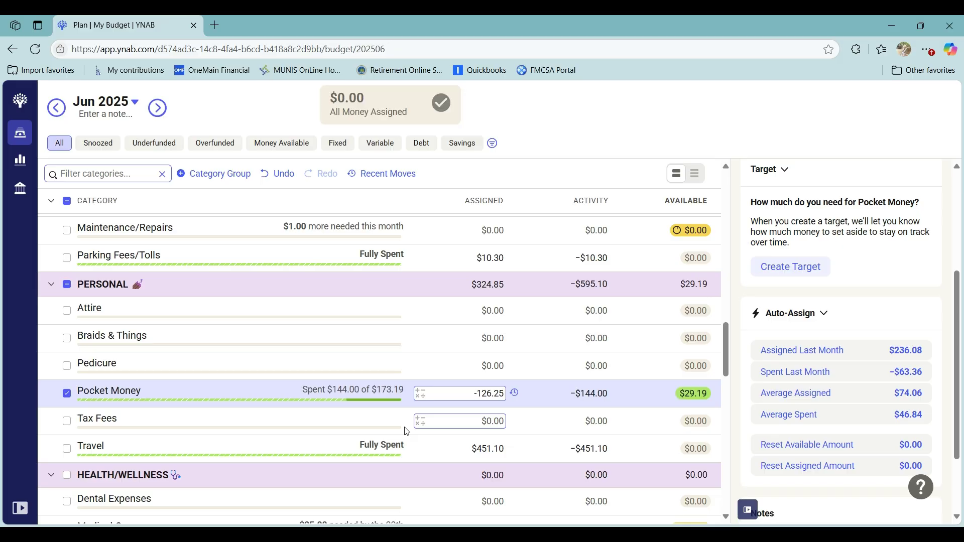
left_click(63, 392)
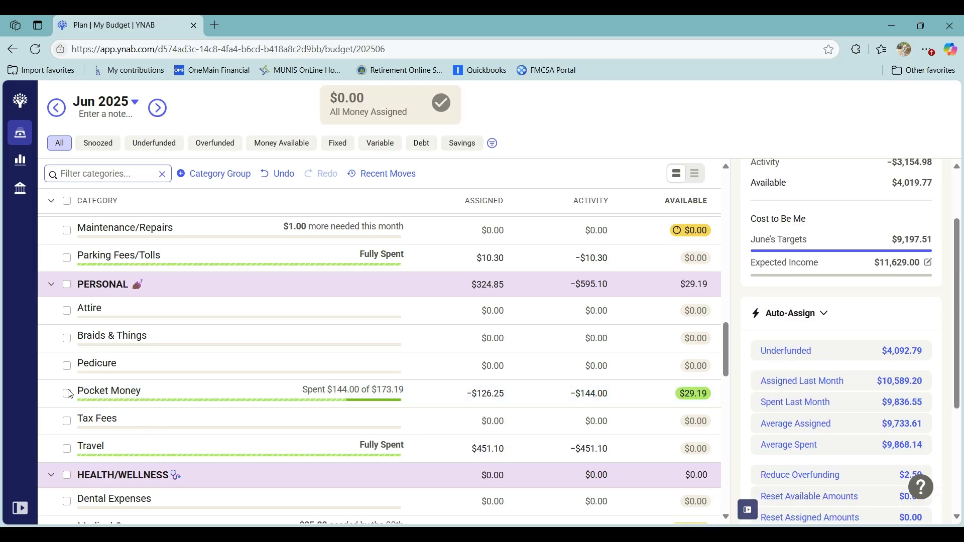
Review the savings categories, then return to all categories and check June's summary
left_click(461, 150)
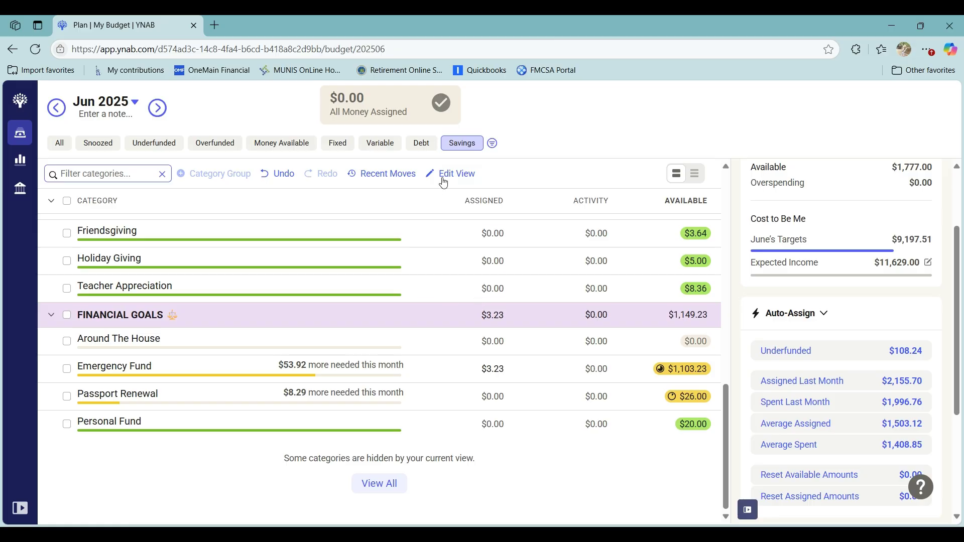
scroll(226, 243, "up", 2)
scroll(333, 261, "up", 12)
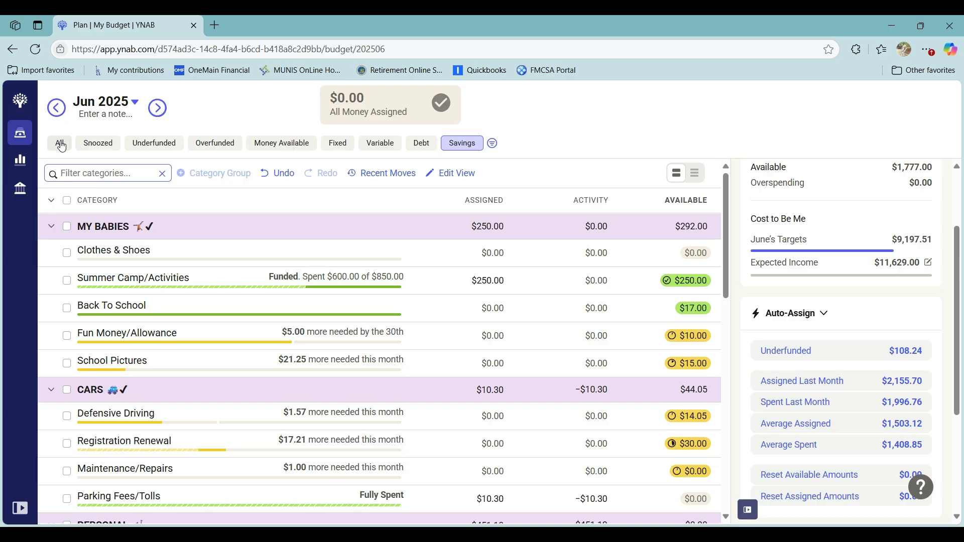
left_click(61, 144)
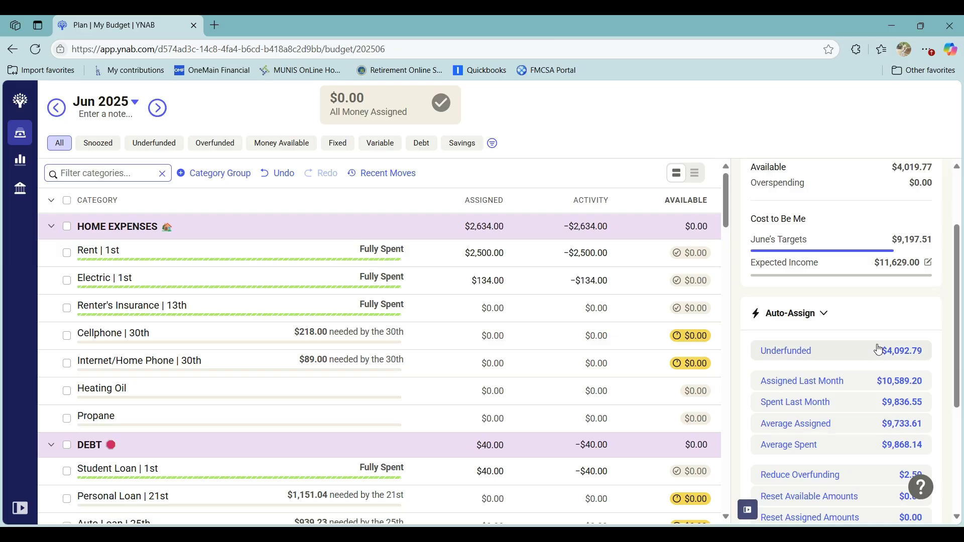
scroll(878, 350, "up", 2)
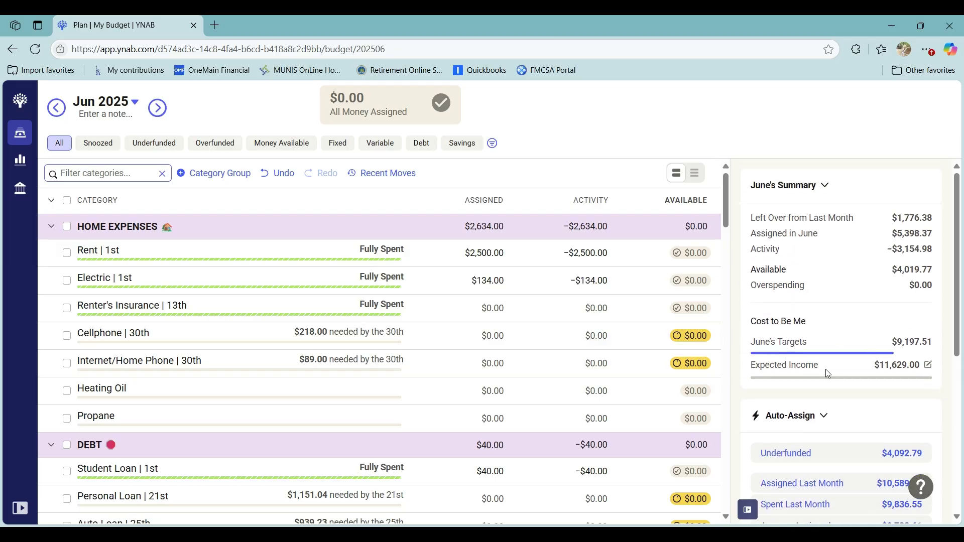